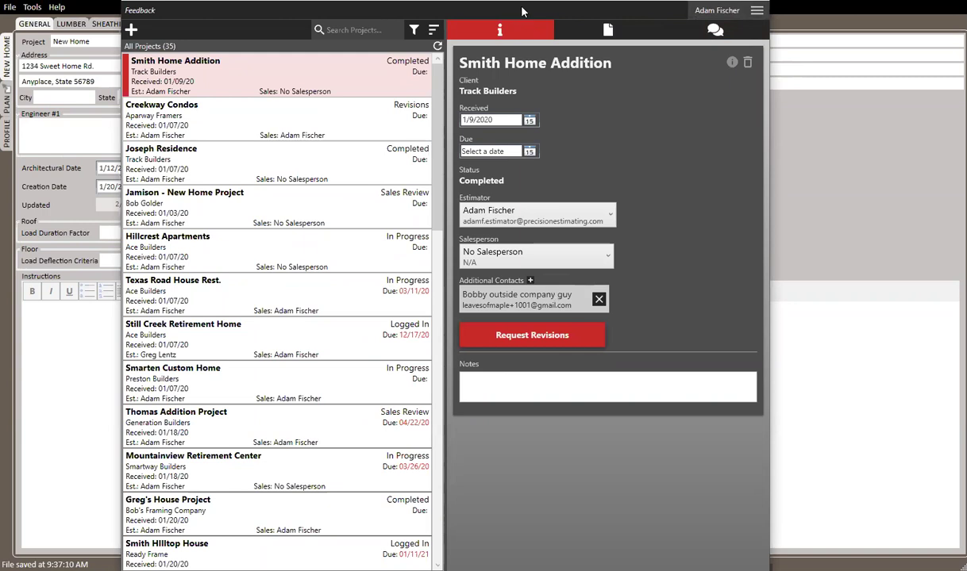
# Open the account's reports and examine the Currently Active Projects and Recently Completed Projects charts
pyautogui.click(757, 11)
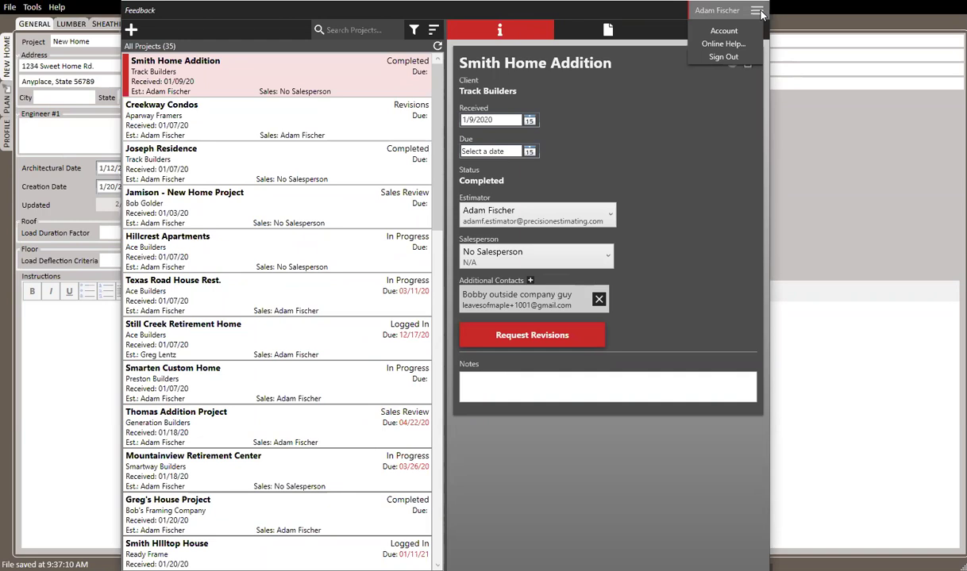
pyautogui.click(720, 31)
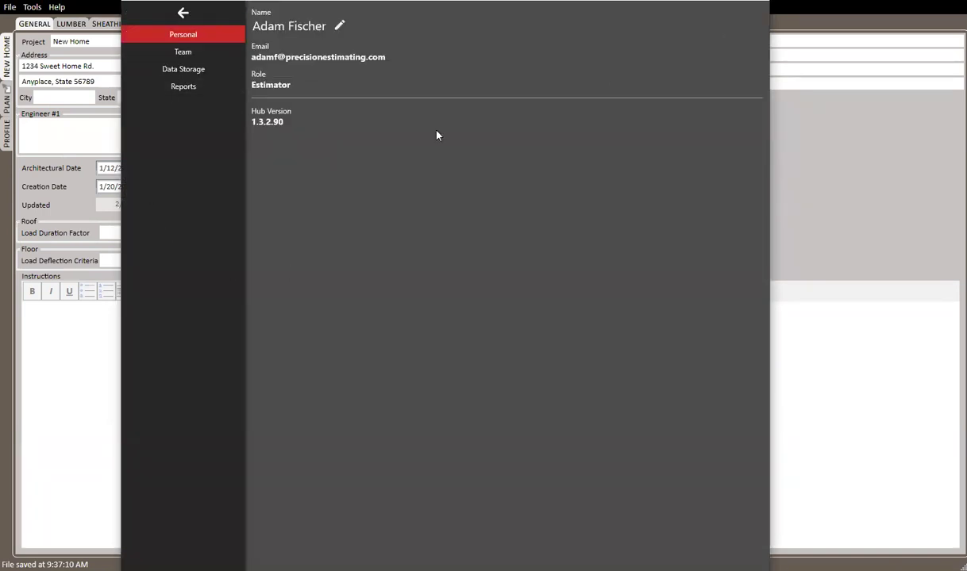
pyautogui.click(201, 89)
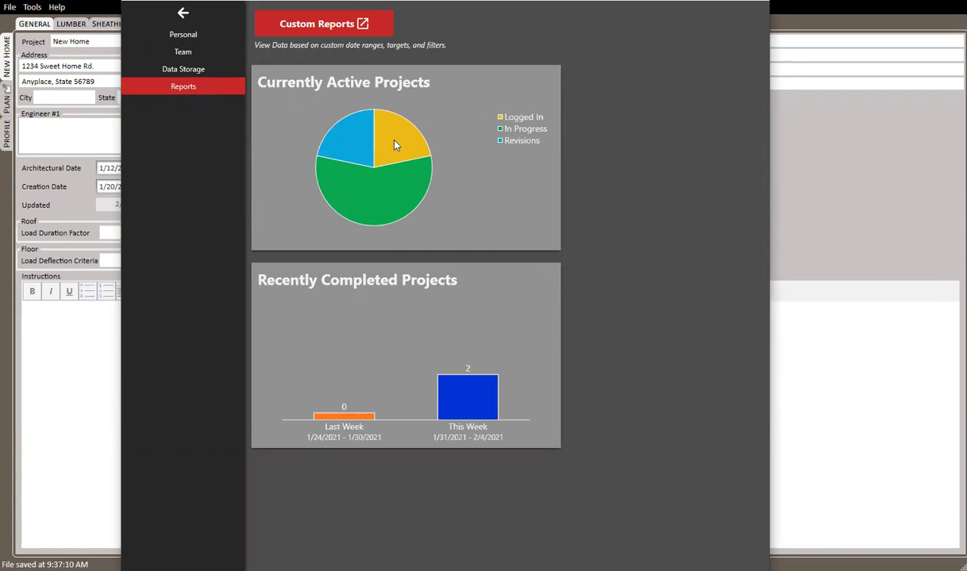
pyautogui.moveTo(395, 145)
pyautogui.moveTo(480, 420)
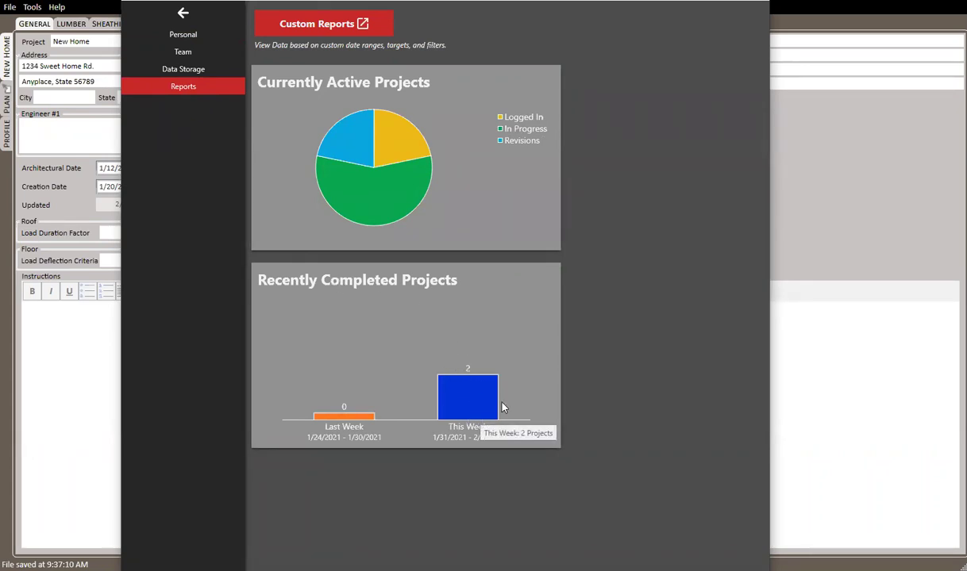
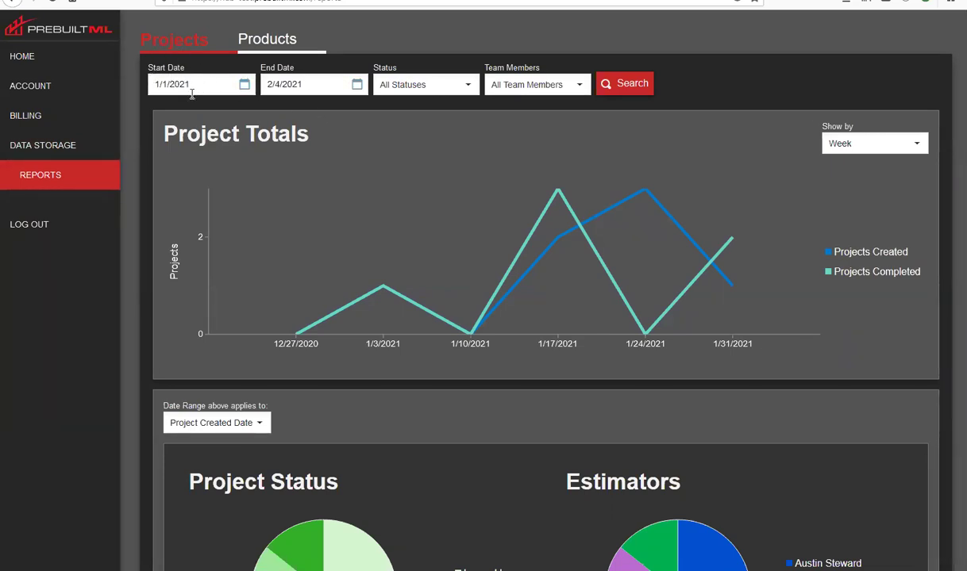
# Search the project reports with a start date of 12/6/2020 and show the project totals by month
pyautogui.click(245, 86)
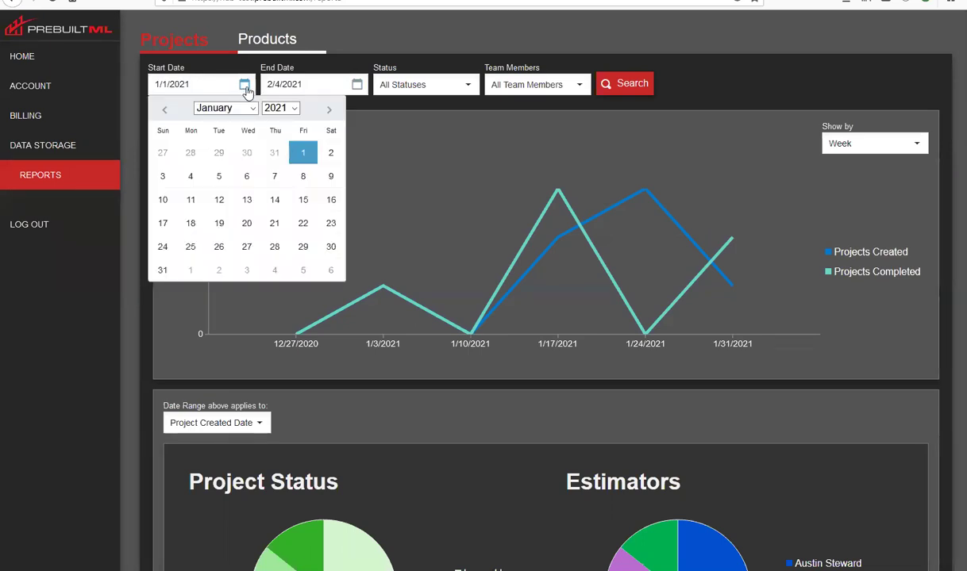
pyautogui.click(163, 112)
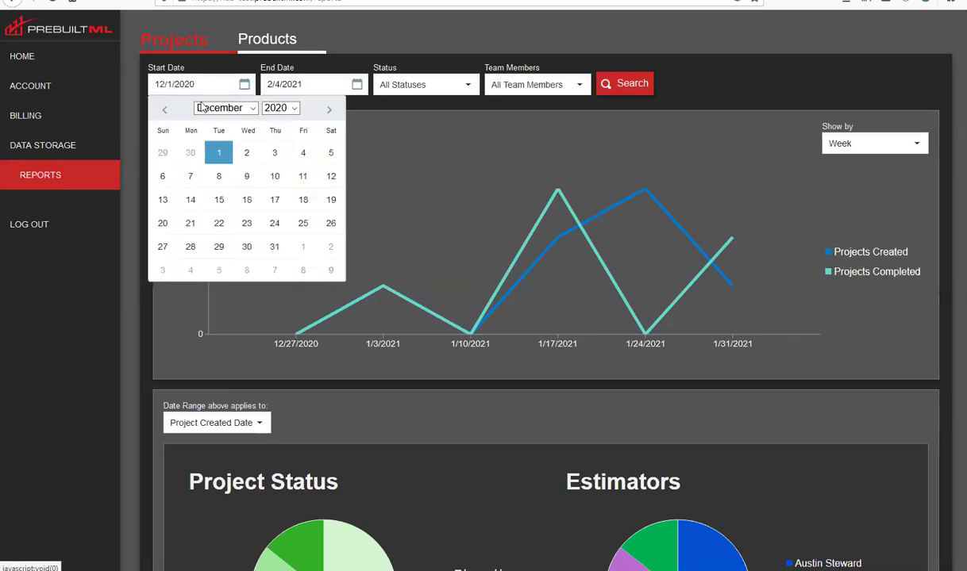
pyautogui.click(162, 178)
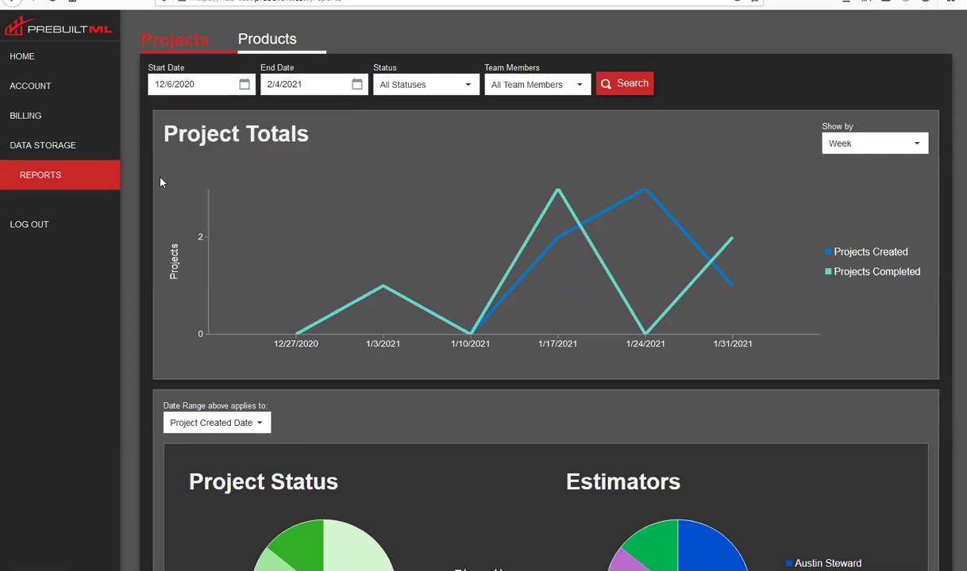
pyautogui.click(623, 84)
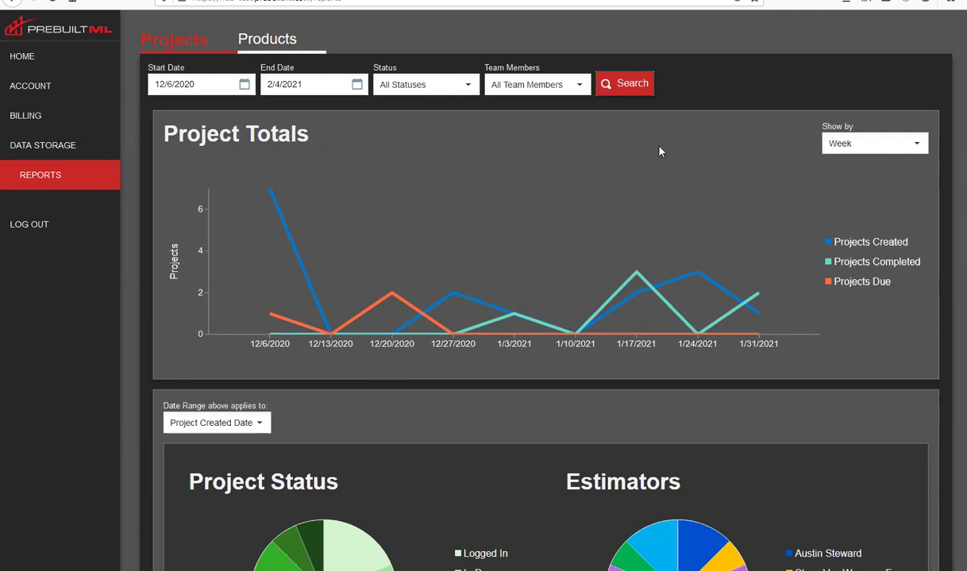
pyautogui.click(915, 143)
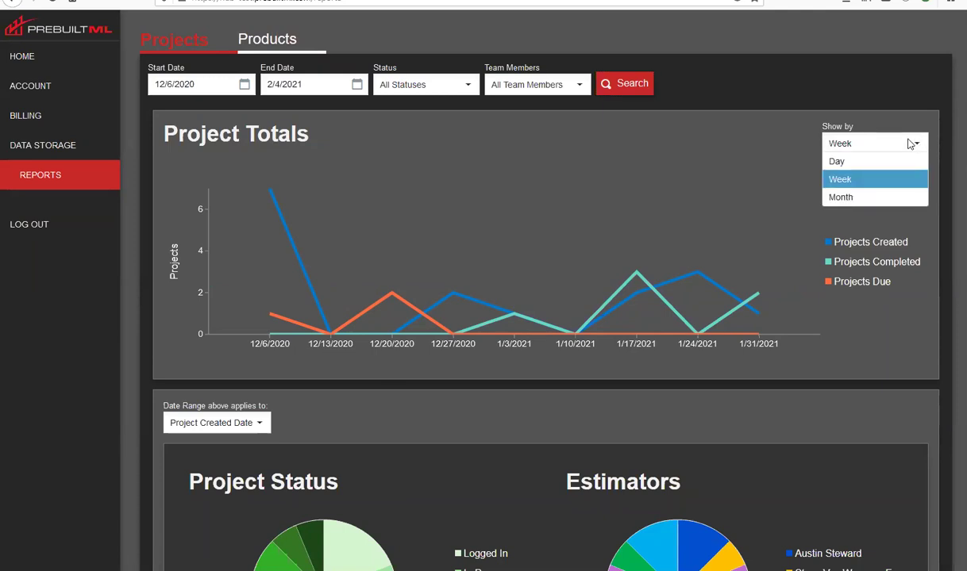
pyautogui.click(856, 199)
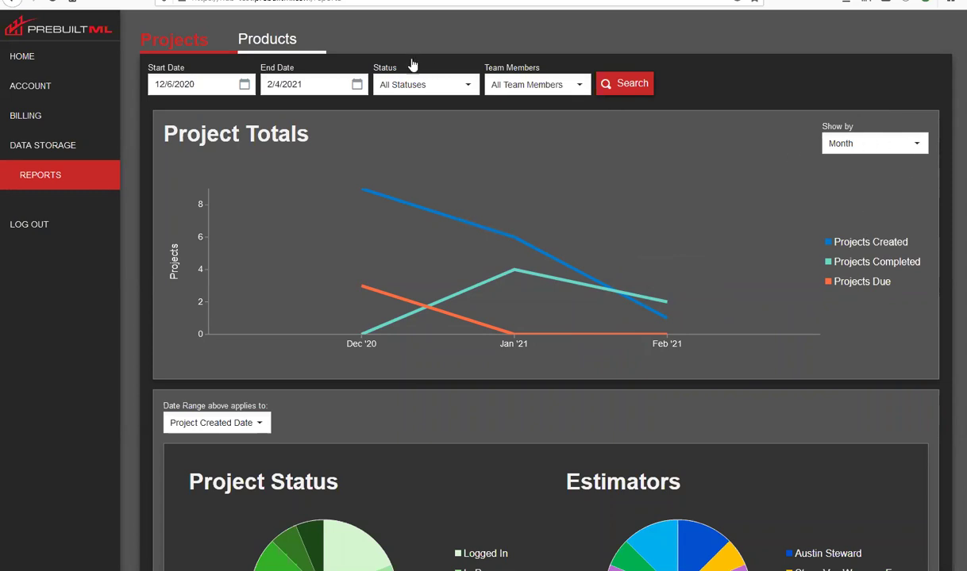
# Check the available Status and Team Members filter options and examine the project breakdown pie charts
pyautogui.click(463, 87)
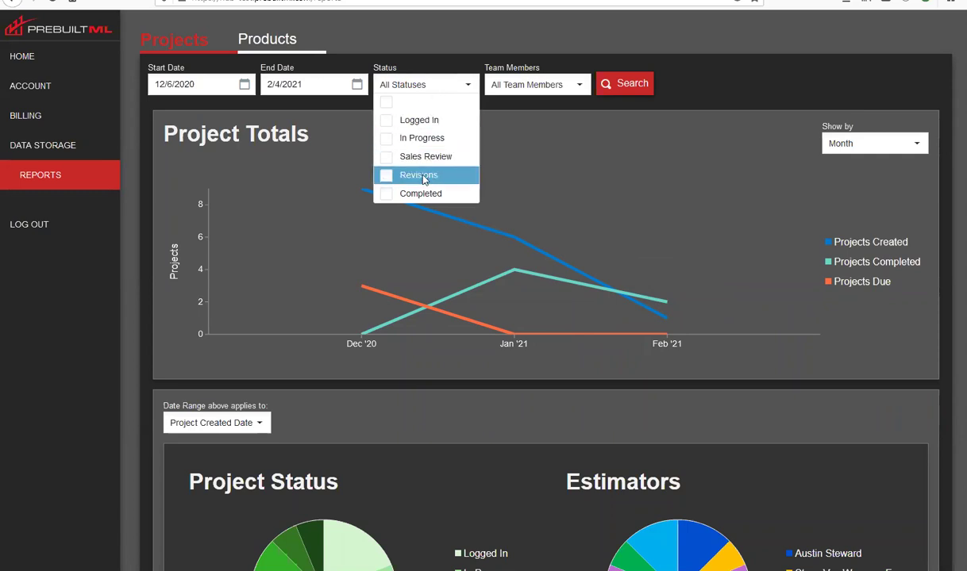
pyautogui.click(538, 82)
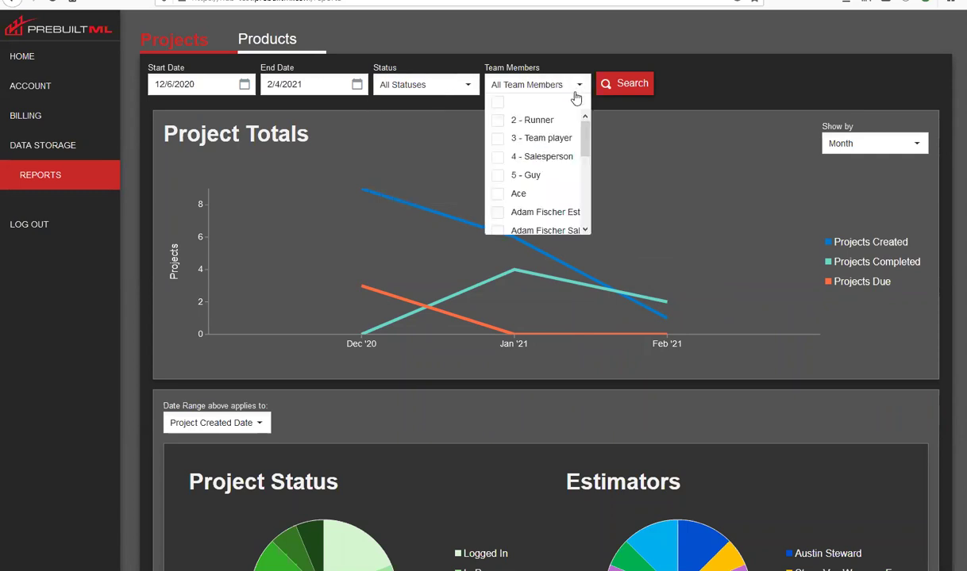
pyautogui.moveTo(580, 131)
pyautogui.mouseDown()
pyautogui.moveTo(585, 195)
pyautogui.moveTo(585, 147)
pyautogui.mouseUp()
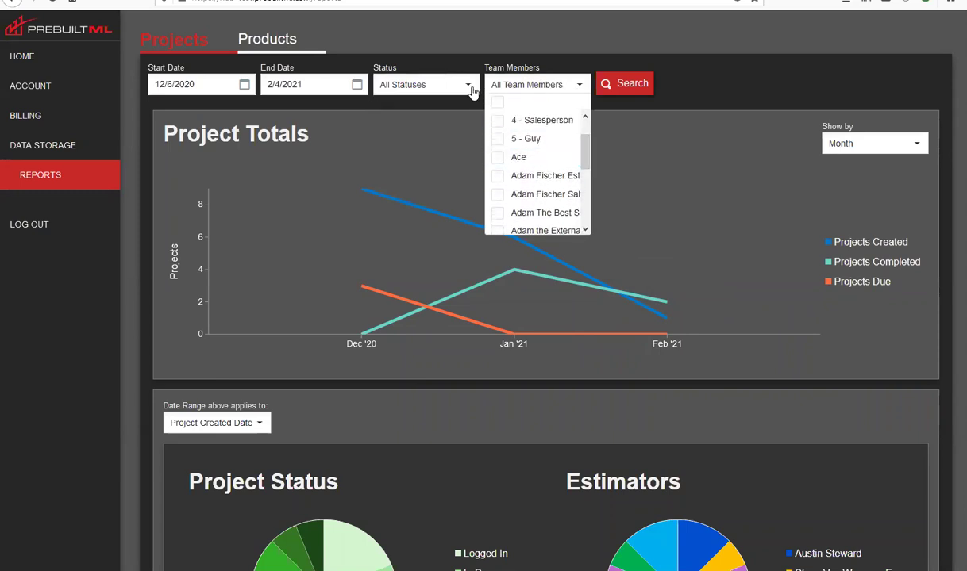
pyautogui.click(578, 86)
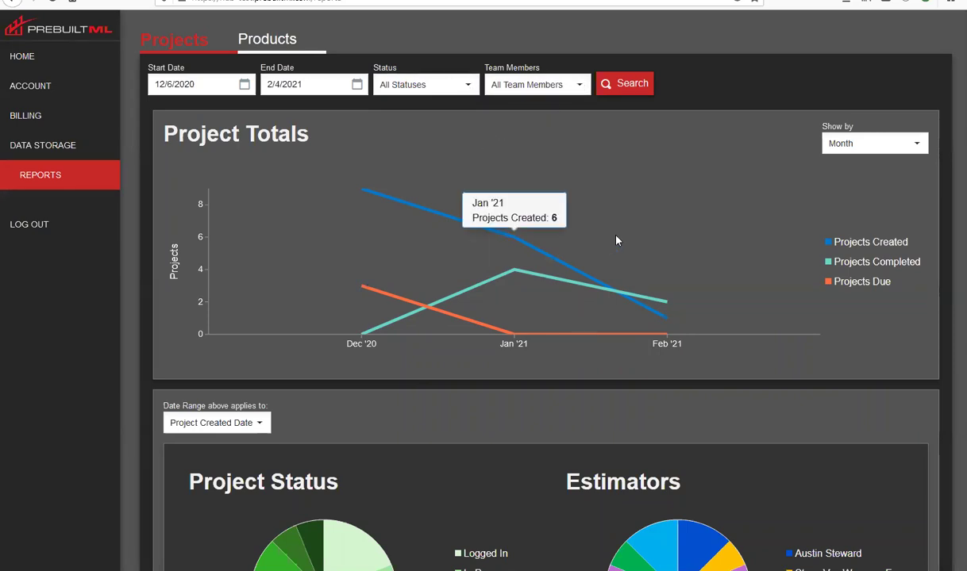
pyautogui.scroll(-3, 643, 220)
pyautogui.scroll(-3, 429, 235)
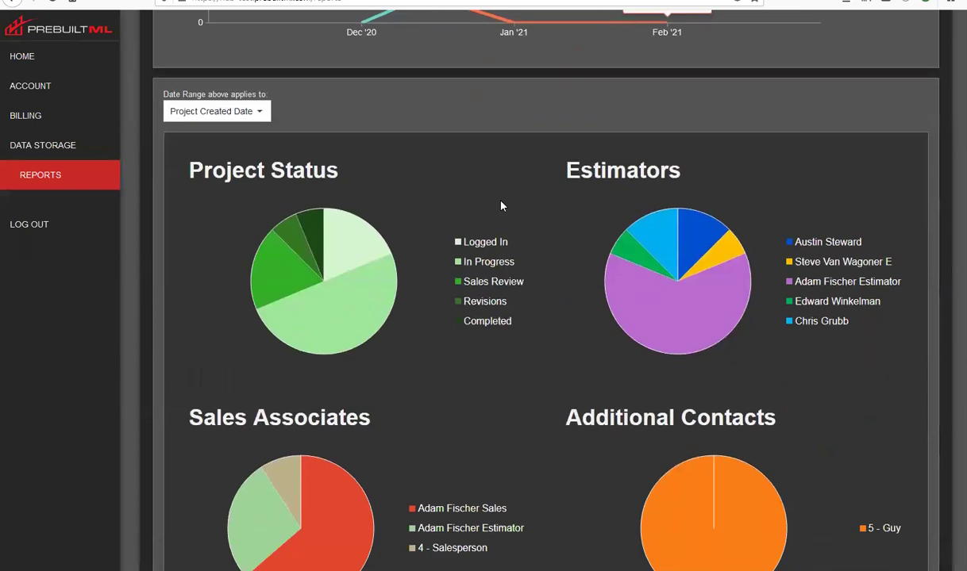
pyautogui.scroll(1, 715, 245)
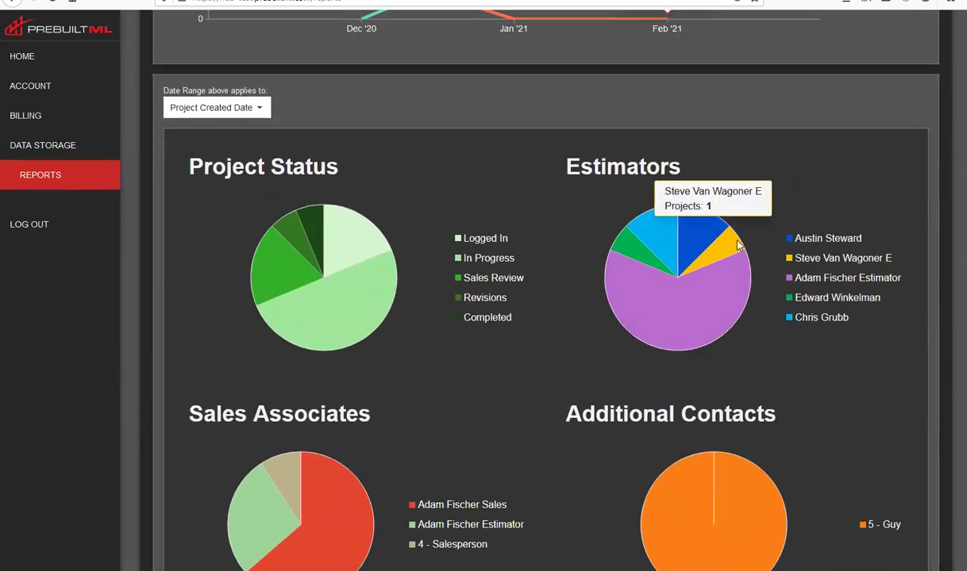
pyautogui.scroll(2, 811, 223)
pyautogui.scroll(3, 811, 222)
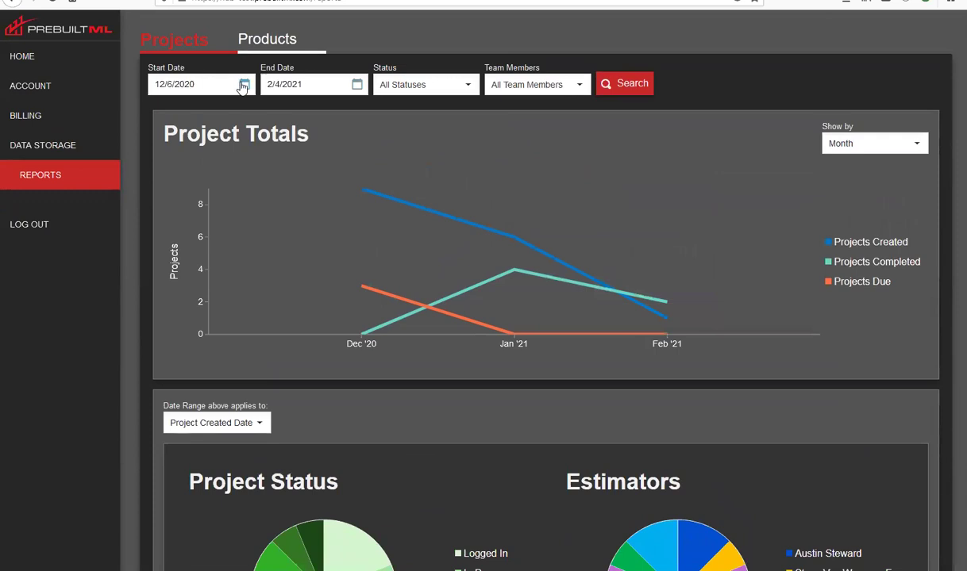
# Search the project reports for the date range 1/1/2021 to 2/1/2021 and review the charts
pyautogui.click(246, 85)
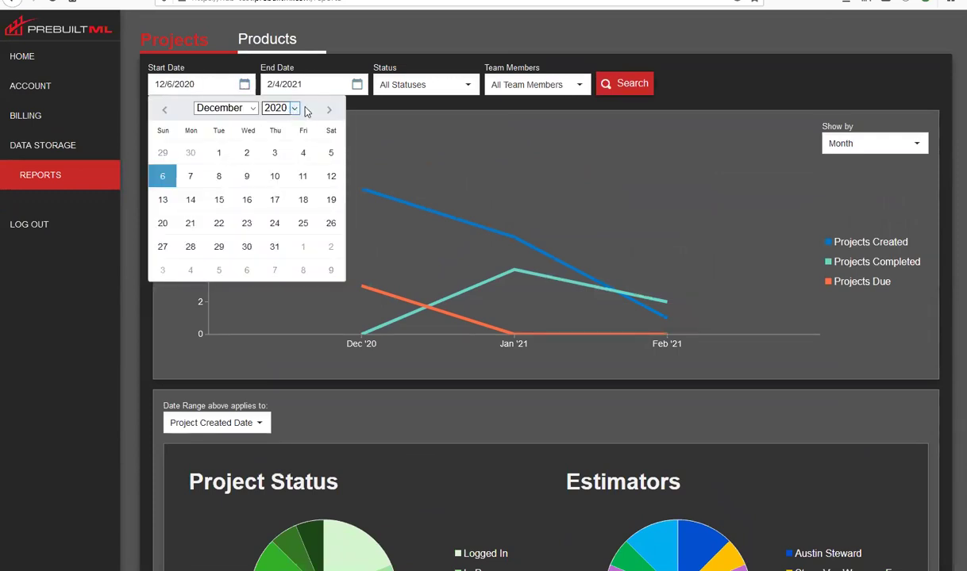
pyautogui.click(330, 115)
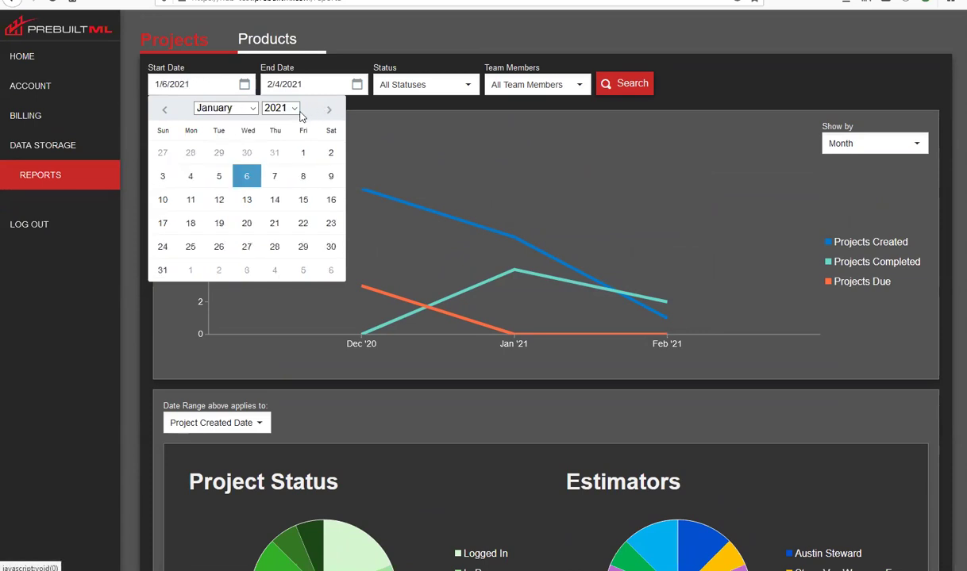
pyautogui.click(303, 153)
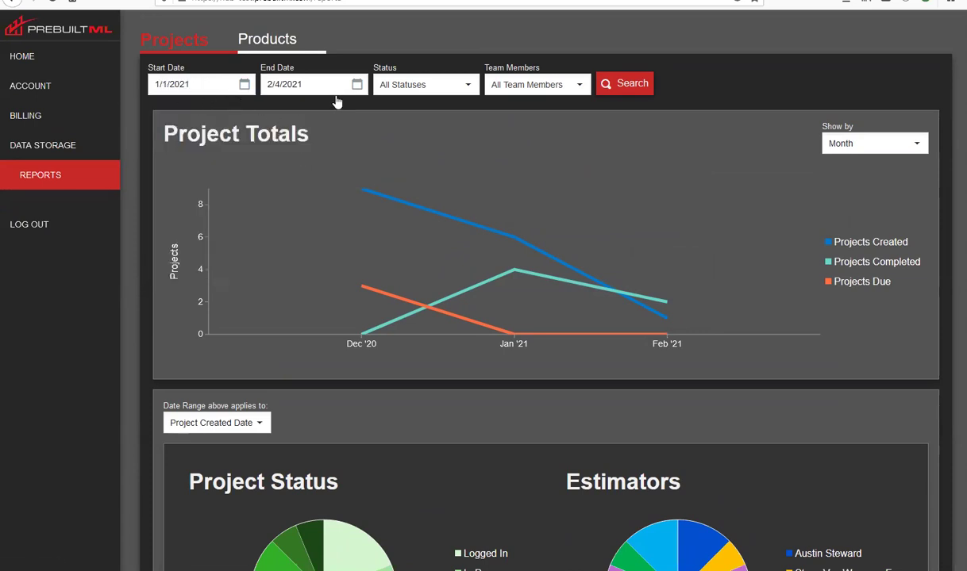
pyautogui.click(357, 85)
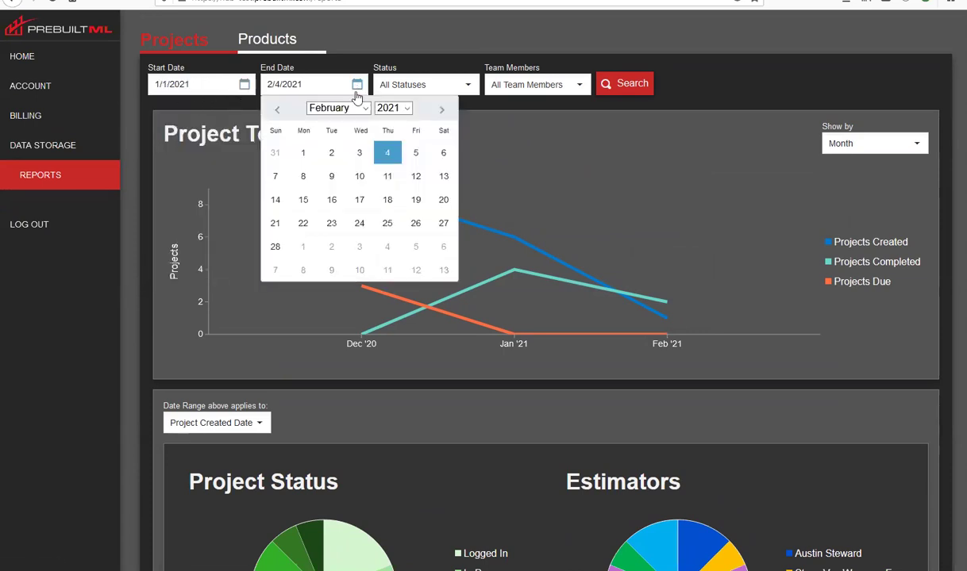
pyautogui.click(296, 151)
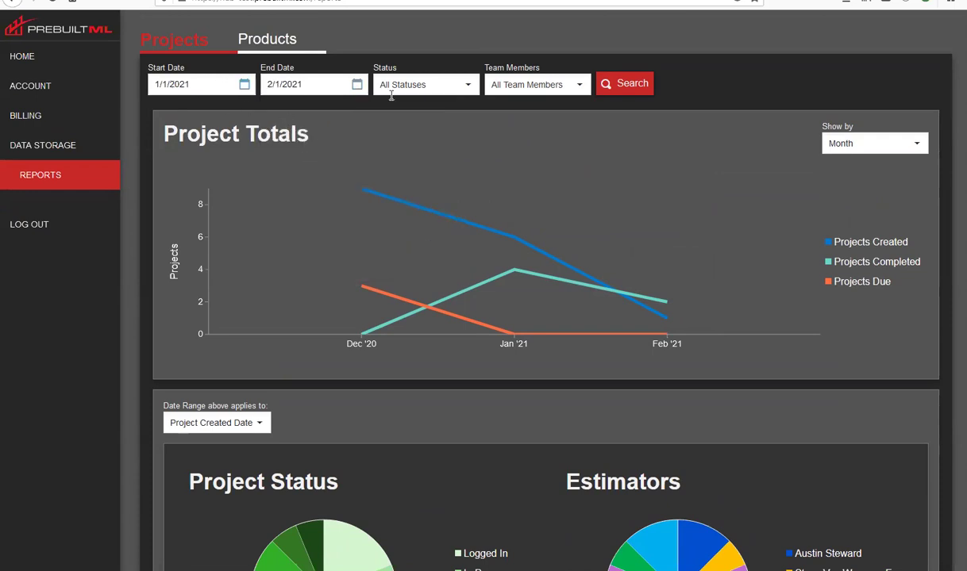
pyautogui.click(624, 84)
pyautogui.scroll(-4, 583, 227)
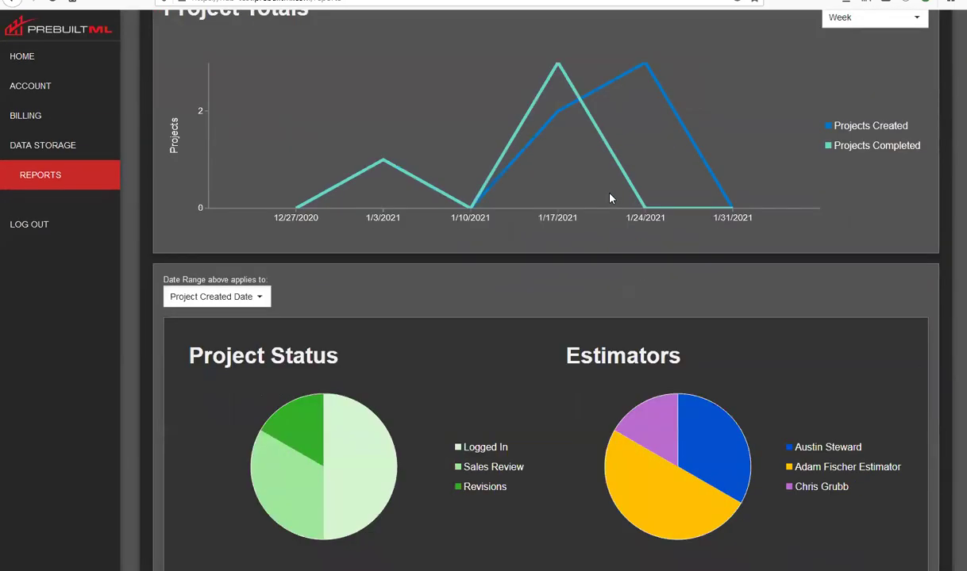
pyautogui.scroll(1, 581, 189)
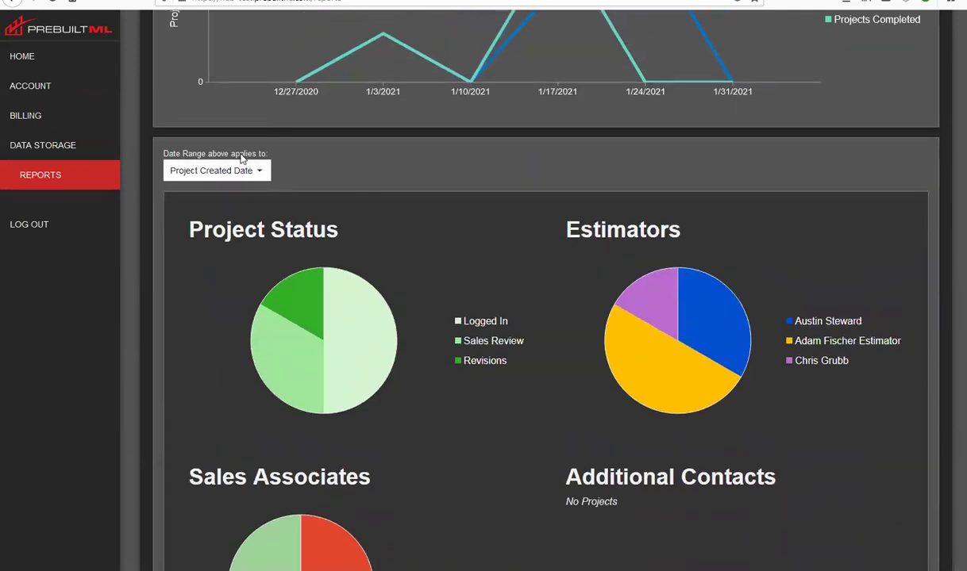
pyautogui.scroll(3, 234, 151)
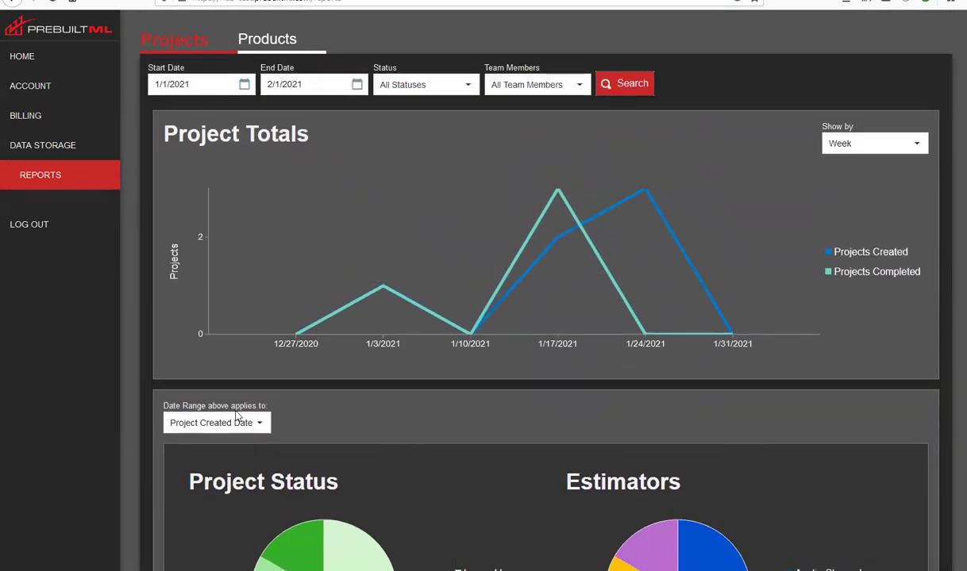
# Apply the date range to Project Completed Date and examine the Project Status and Estimators charts
pyautogui.scroll(-2, 288, 405)
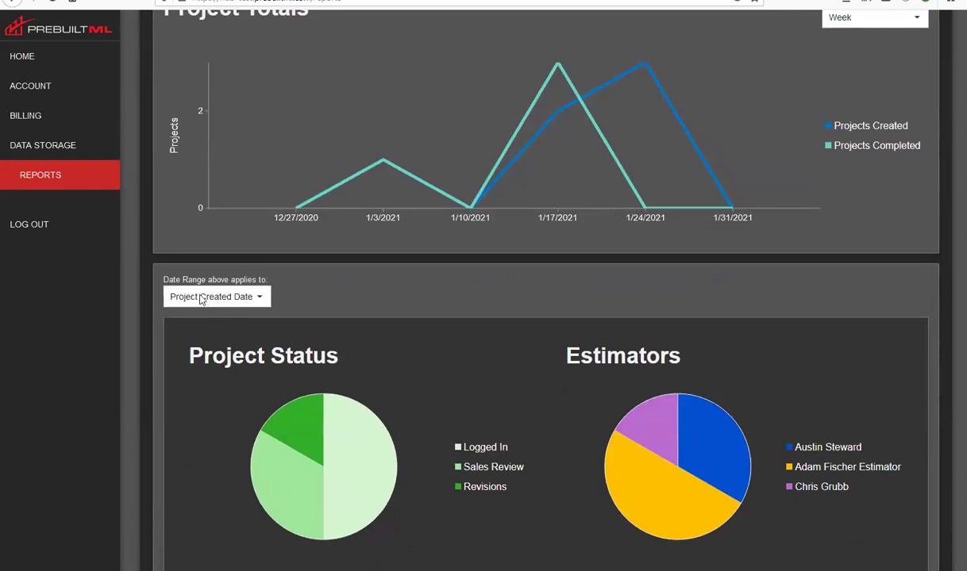
pyautogui.click(255, 299)
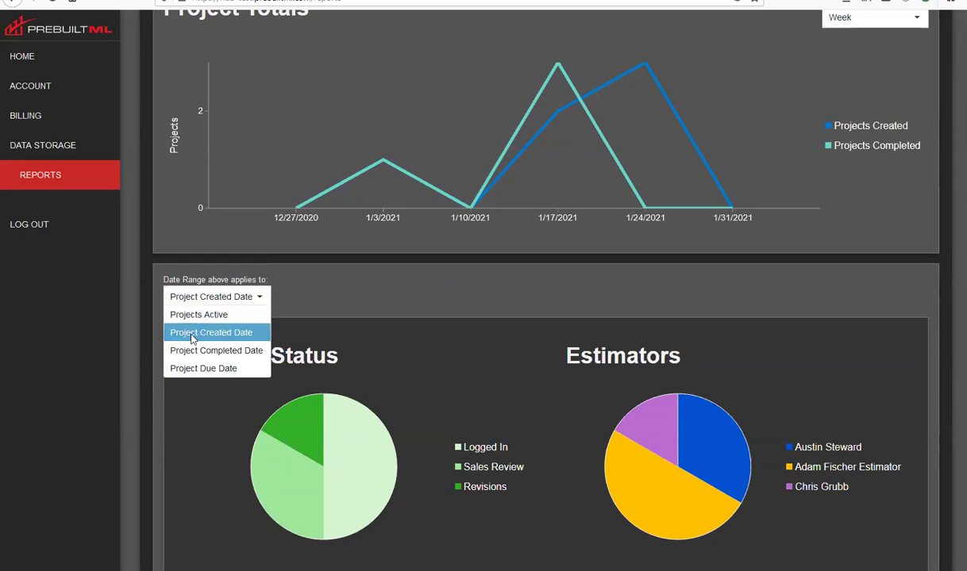
pyautogui.click(235, 353)
pyautogui.scroll(-1, 476, 169)
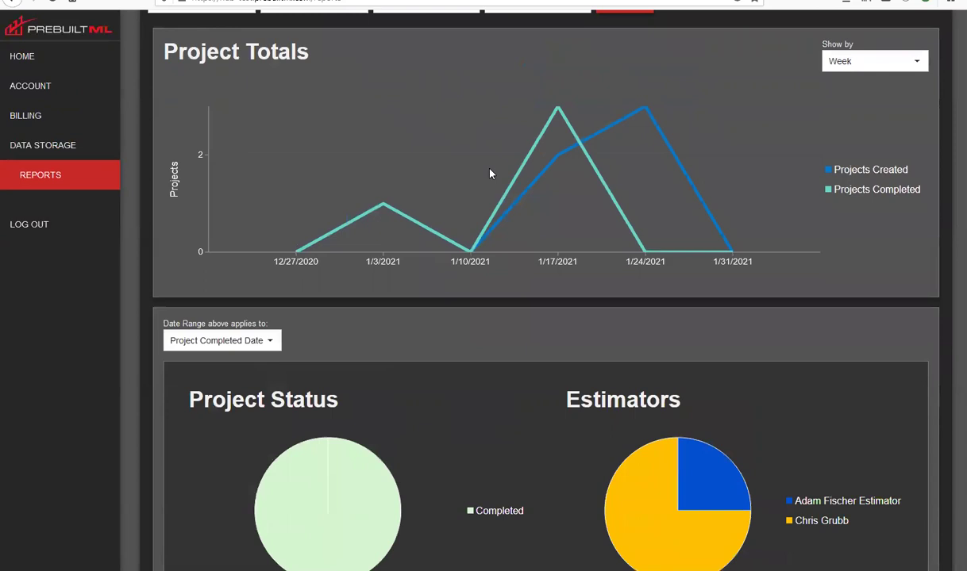
pyautogui.scroll(-2, 490, 173)
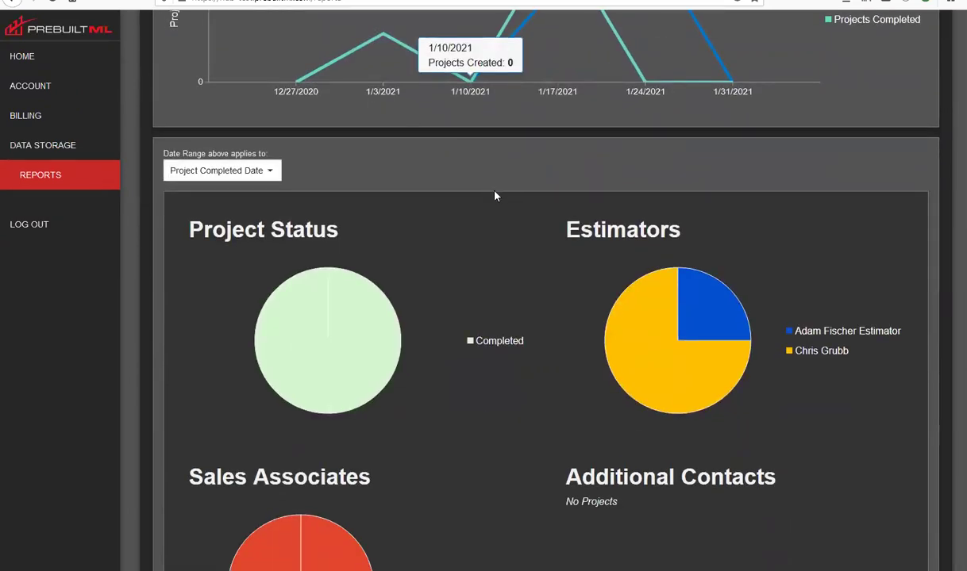
pyautogui.scroll(-1, 444, 254)
pyautogui.moveTo(356, 276)
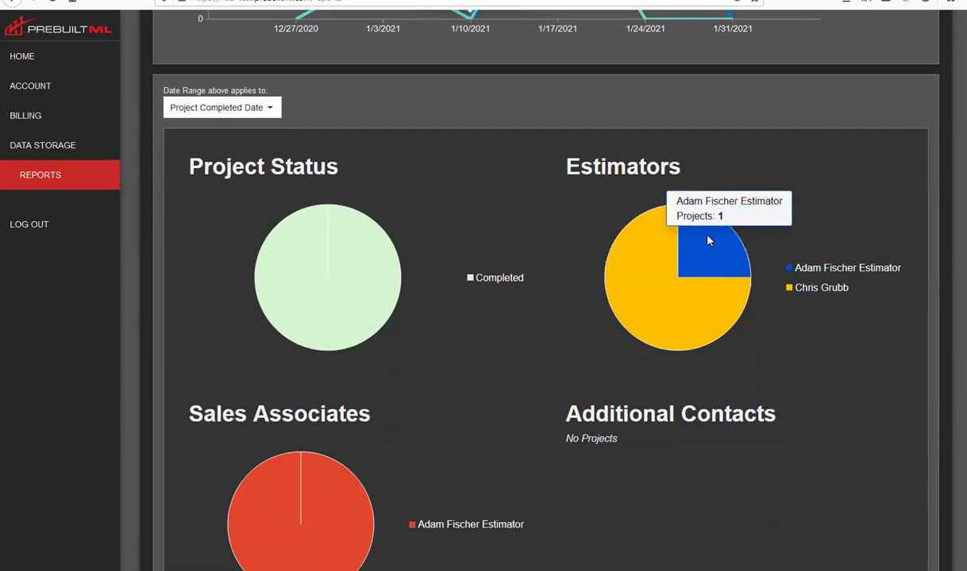
pyautogui.moveTo(689, 292)
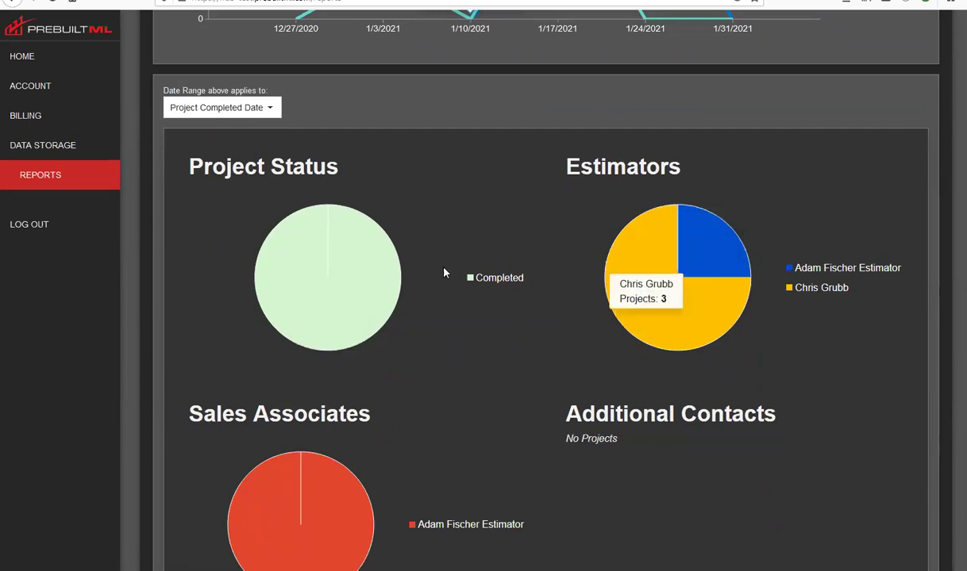
pyautogui.scroll(5, 449, 262)
pyautogui.scroll(-1, 290, 238)
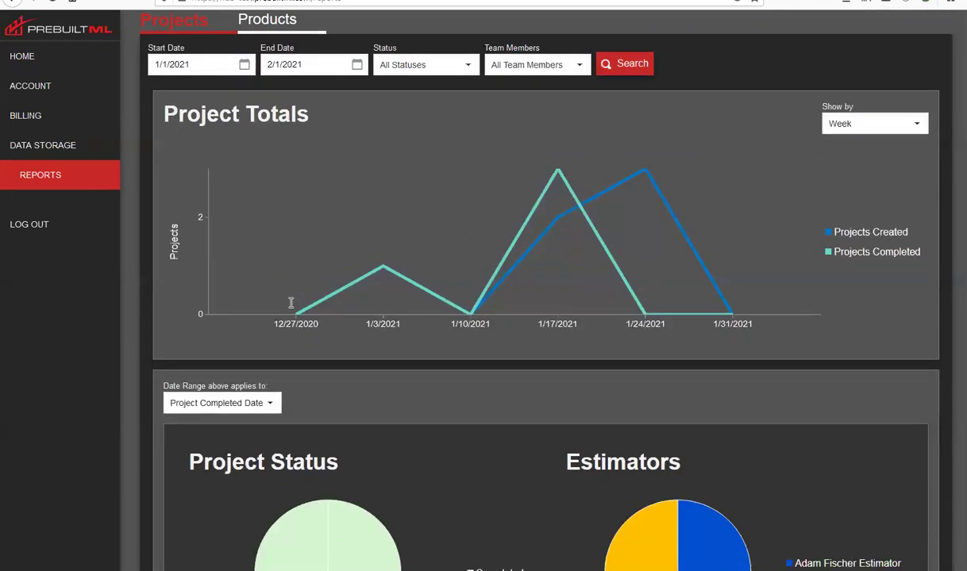
# Apply the date range to Project Created Date and examine the Project Status chart
pyautogui.click(259, 365)
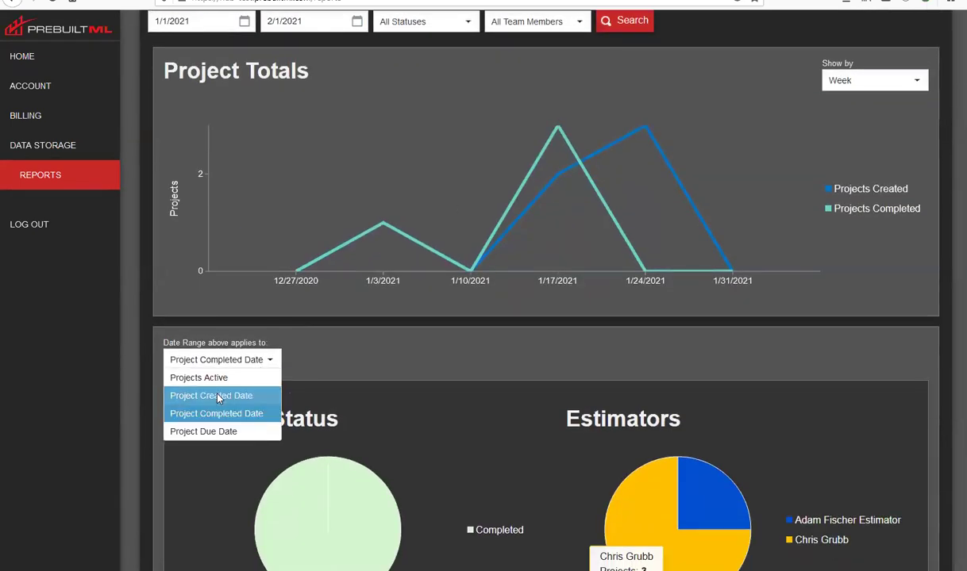
pyautogui.click(208, 395)
pyautogui.scroll(-4, 405, 175)
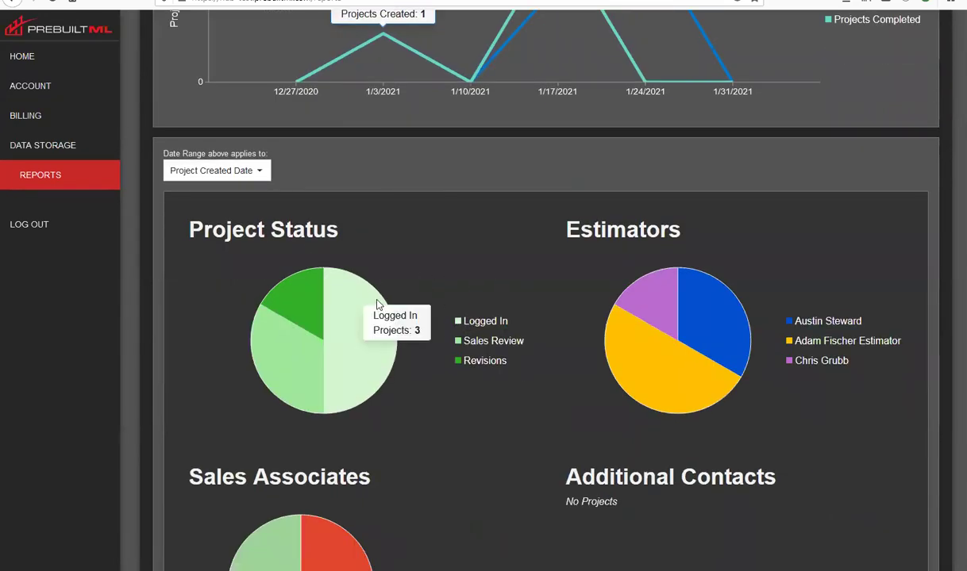
# Examine the Logged In, Sales Review and Revisions slices of the Project Status chart and compare them with Project Totals
pyautogui.moveTo(371, 334)
pyautogui.moveTo(309, 360)
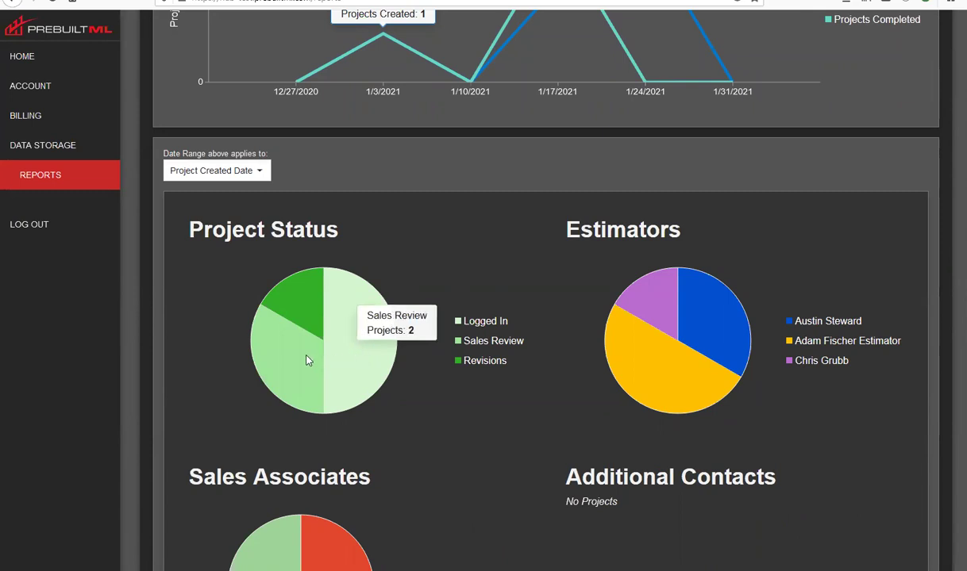
pyautogui.moveTo(292, 282)
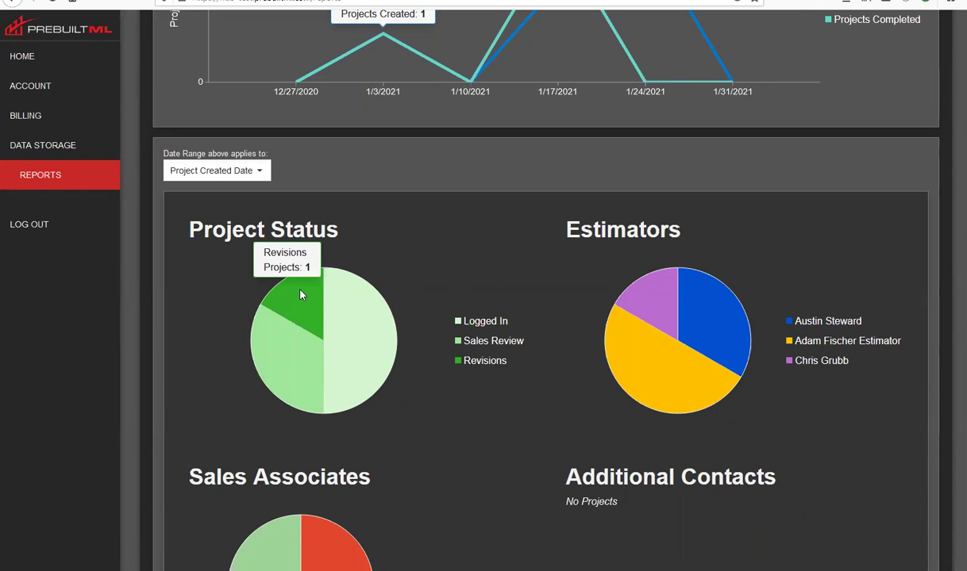
pyautogui.scroll(3, 397, 333)
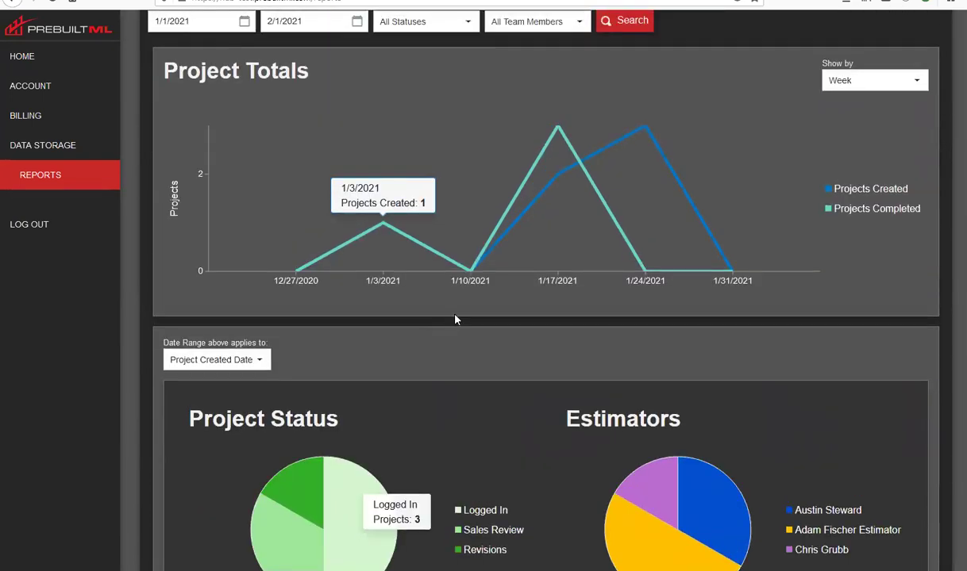
pyautogui.scroll(-3, 553, 277)
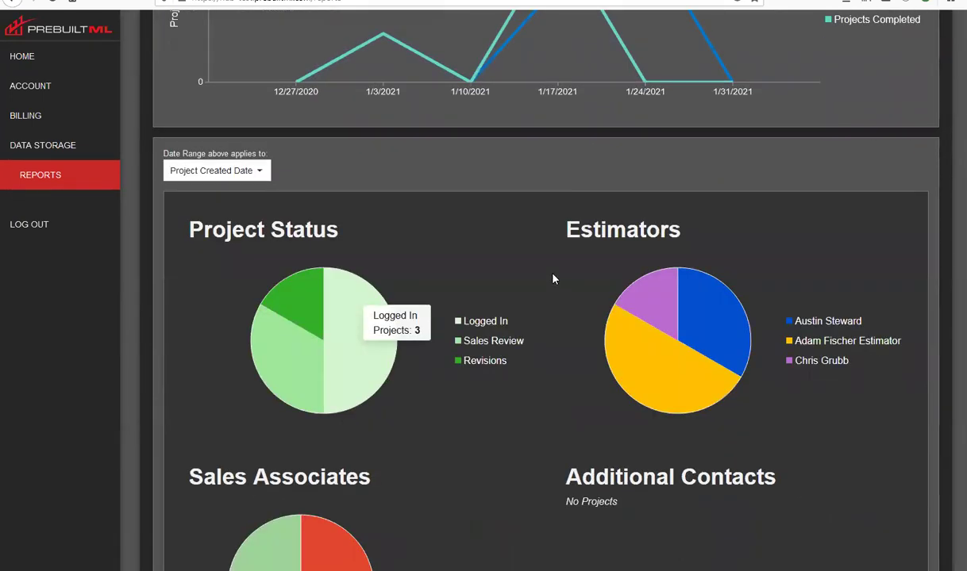
# Review the Sales Associates chart, the Projects table and its CSV export option against the chosen date range
pyautogui.scroll(-1, 564, 270)
pyautogui.scroll(-3, 566, 267)
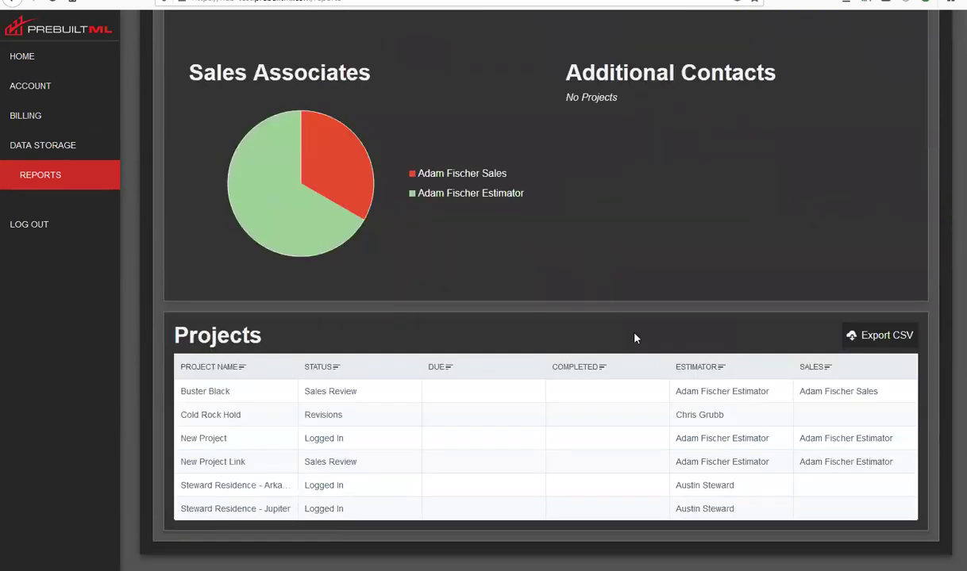
pyautogui.scroll(8, 606, 387)
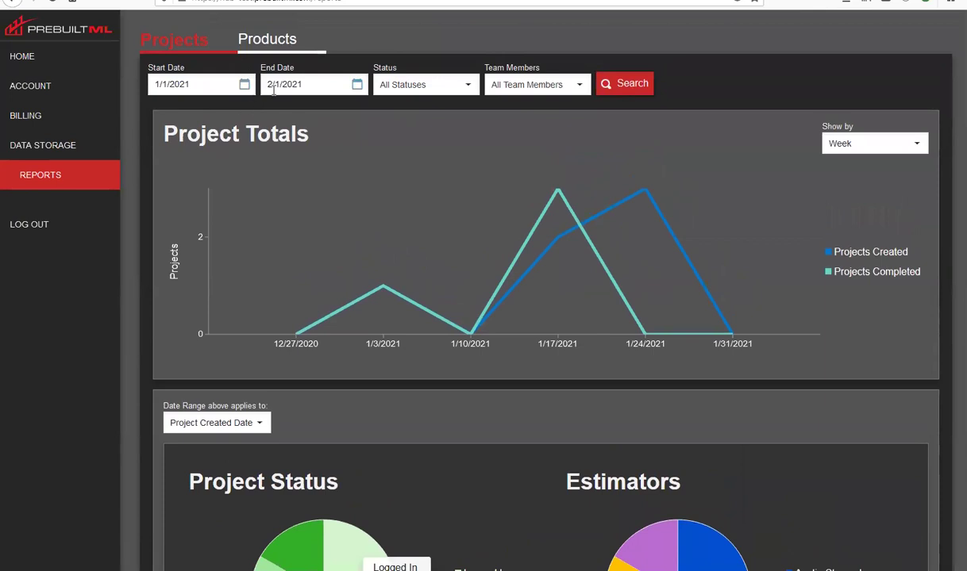
pyautogui.scroll(-6, 555, 211)
pyautogui.scroll(-1, 600, 207)
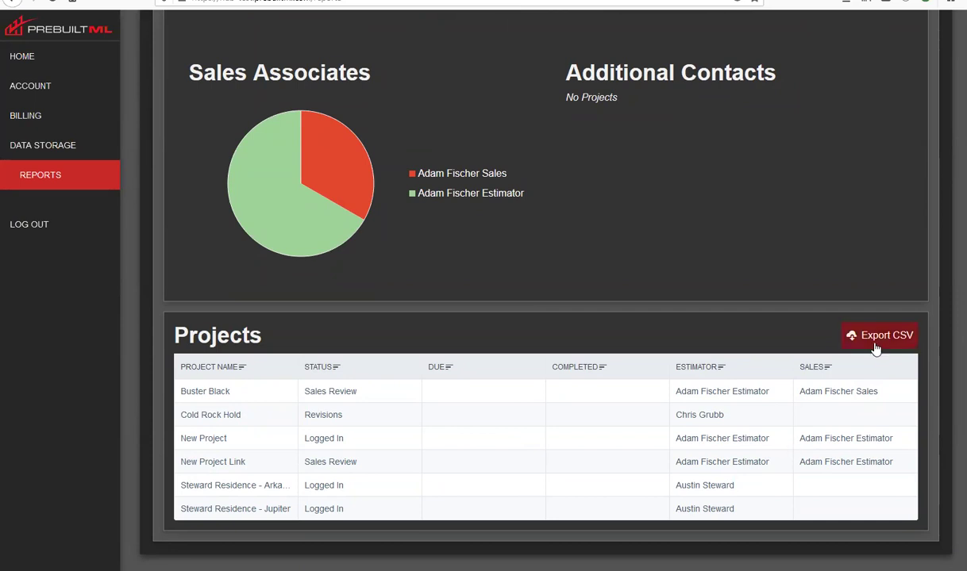
# Look at the Products report page and return to the Projects report
pyautogui.scroll(7, 808, 366)
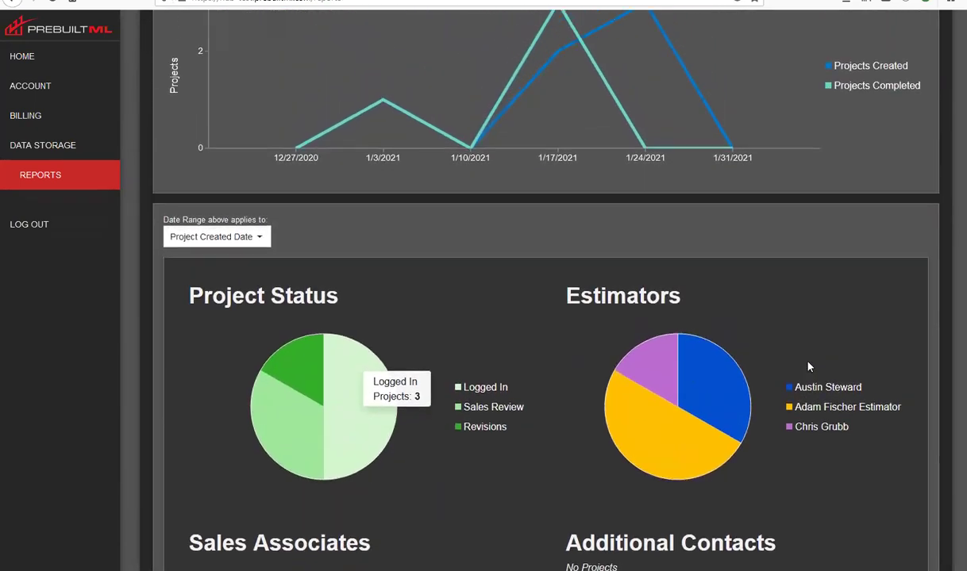
pyautogui.scroll(1, 808, 367)
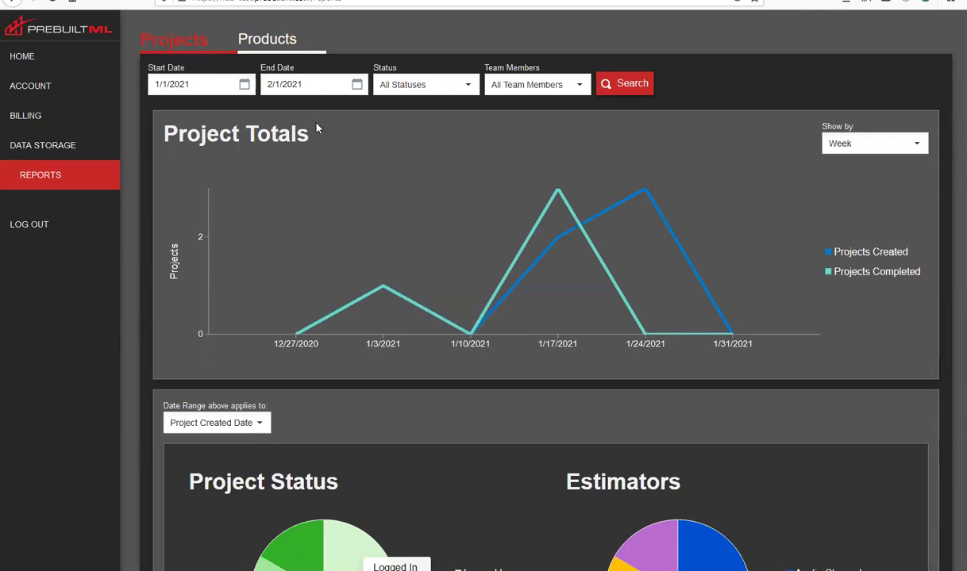
pyautogui.click(276, 39)
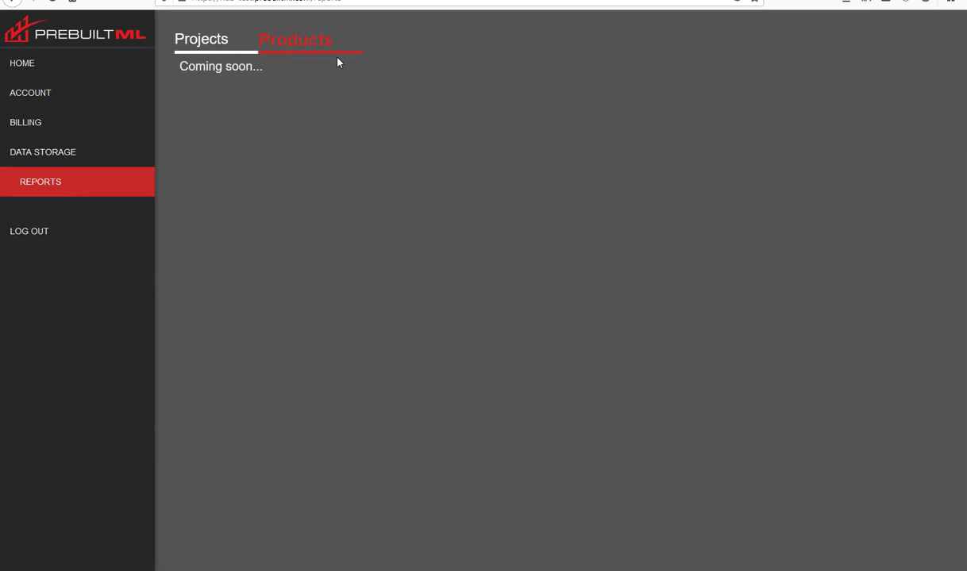
pyautogui.click(200, 40)
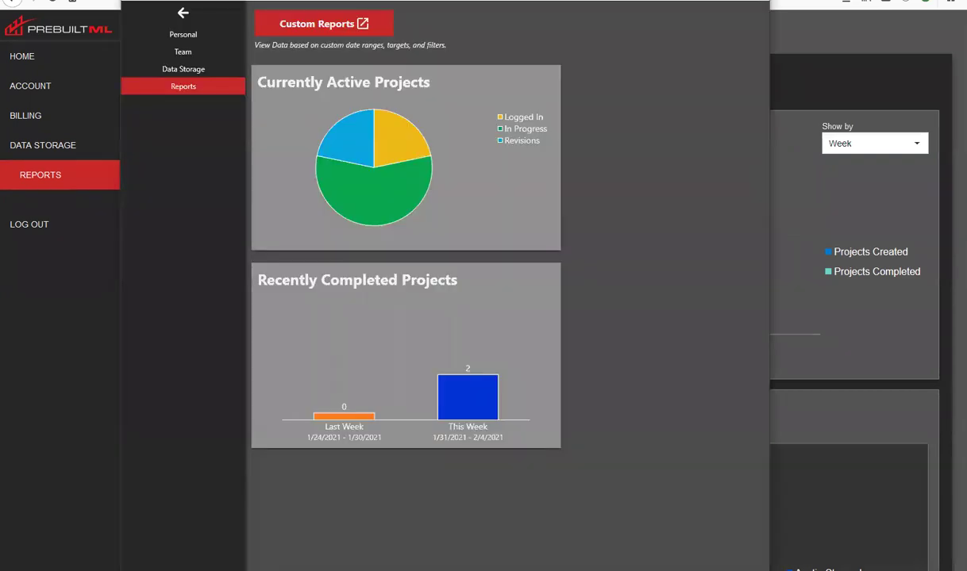
# In the Hub, reopen the Reports overview of active and recently completed projects from the account settings
pyautogui.click(183, 12)
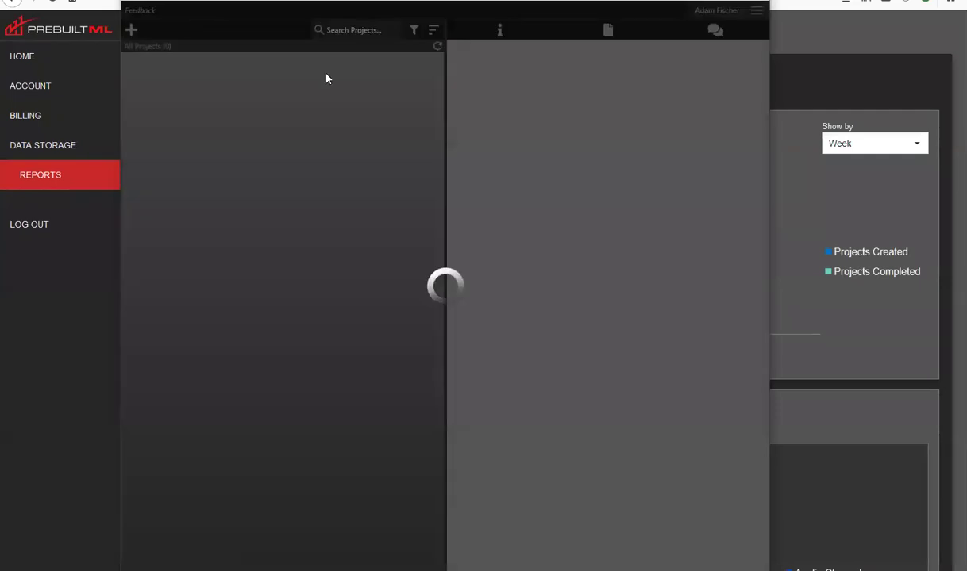
pyautogui.click(758, 11)
pyautogui.click(731, 29)
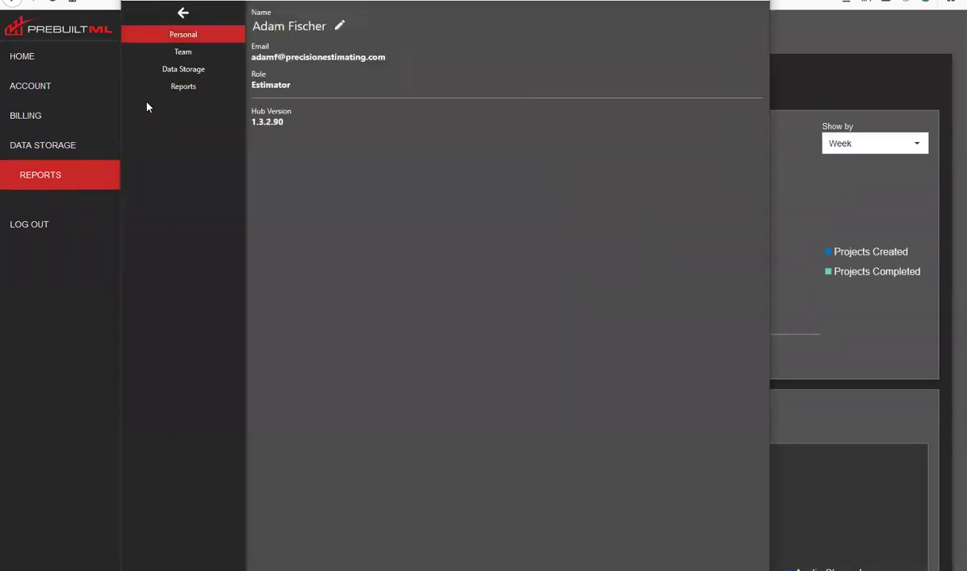
pyautogui.click(176, 87)
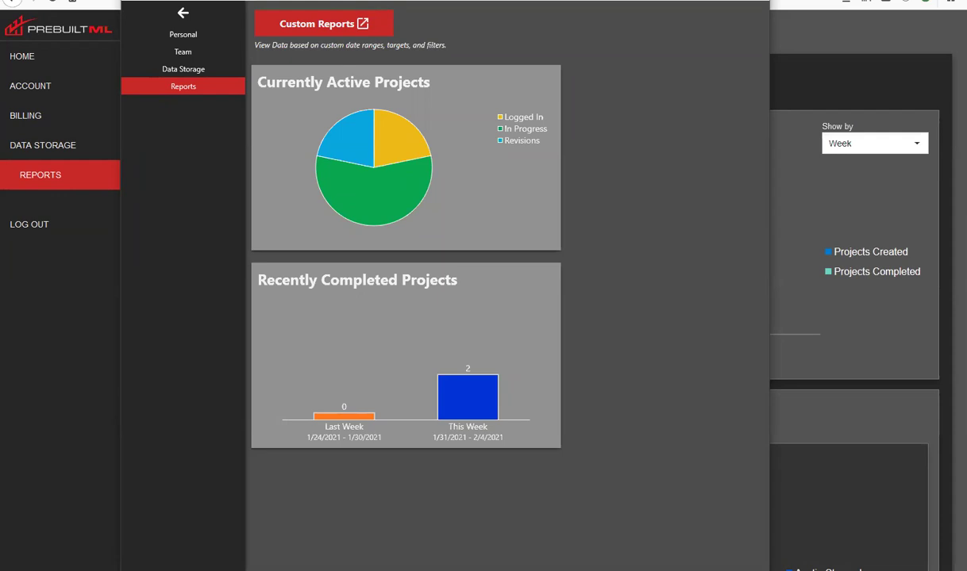
# Return to the Hub's project list and select the Jamison - New Home Project
pyautogui.click(182, 12)
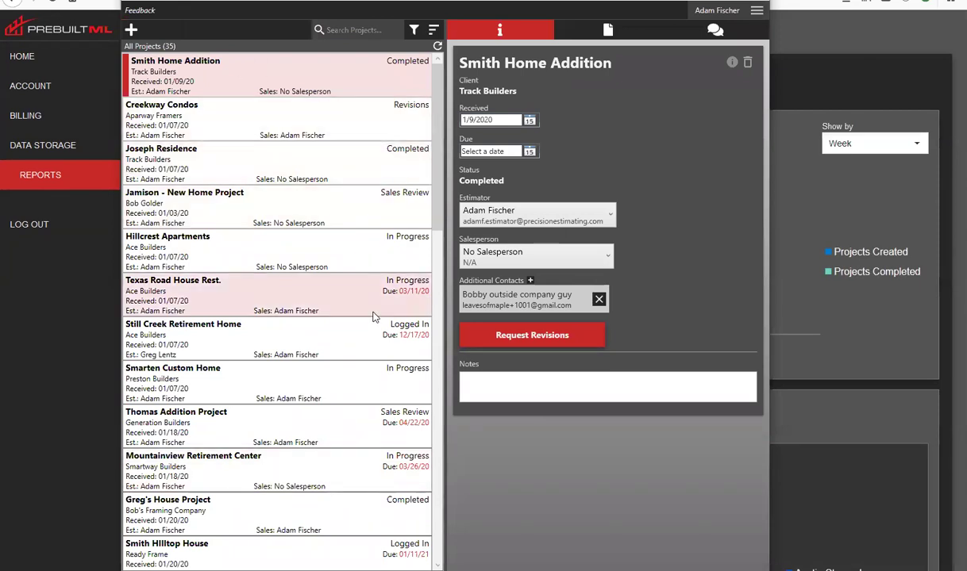
pyautogui.click(351, 215)
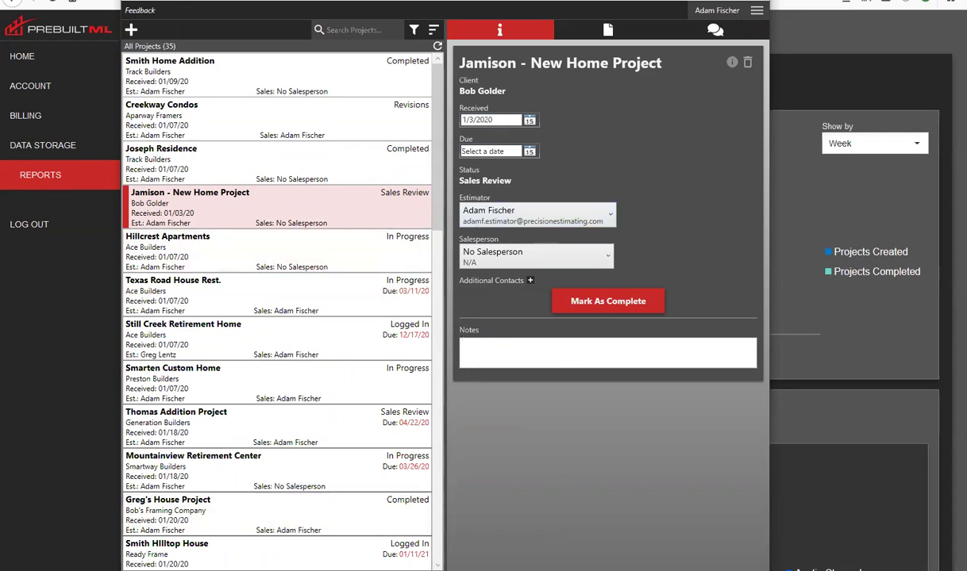
# Switch to the New Project Link page in the browser and leave only Condensed List.pdf and Direct Ship List.pdf selected for download
pyautogui.hotkey('alt', 'Tab')
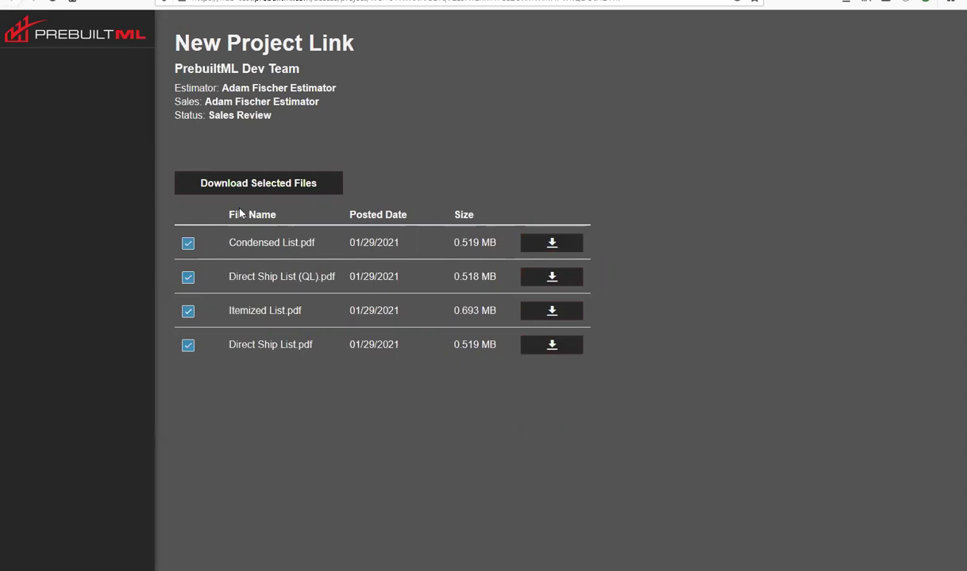
pyautogui.click(190, 244)
pyautogui.click(189, 244)
pyautogui.click(190, 314)
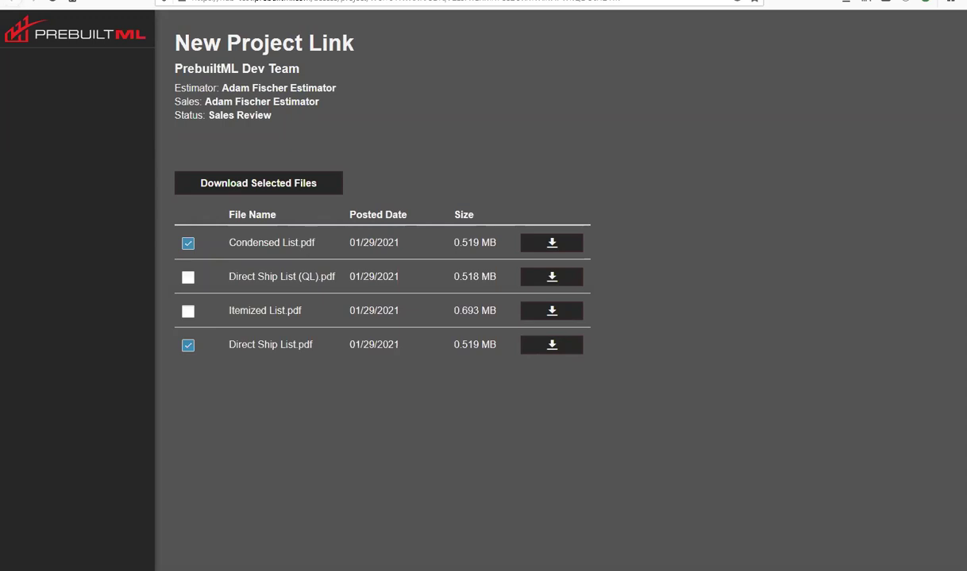
# Switch back to the Hub and open the Team page of the account settings
pyautogui.hotkey('alt', 'Tab')
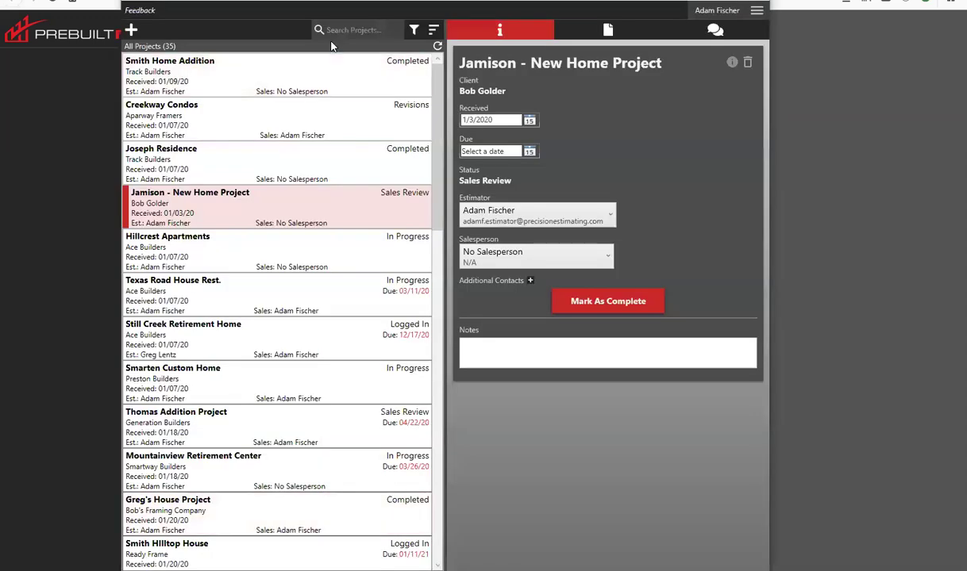
pyautogui.click(756, 12)
pyautogui.click(705, 29)
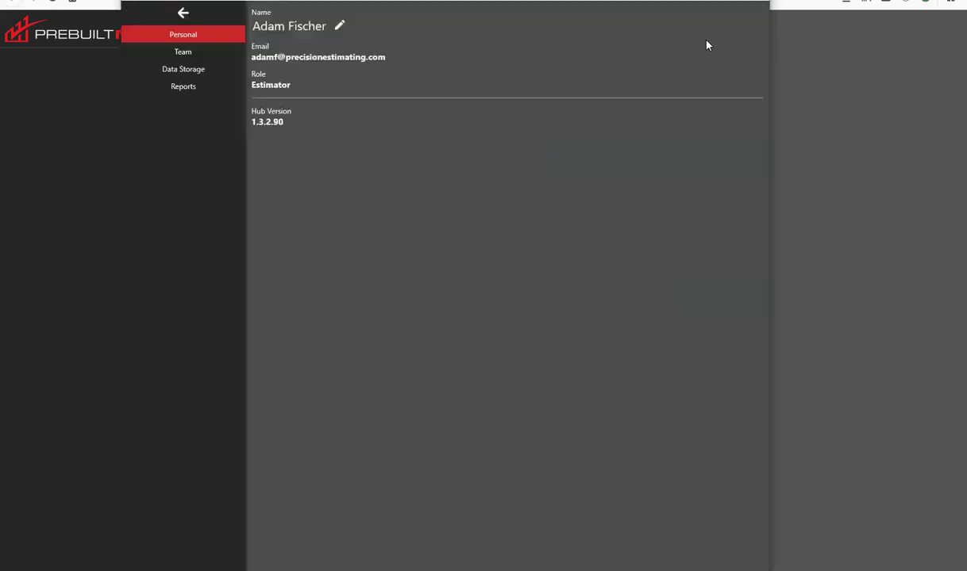
pyautogui.click(182, 56)
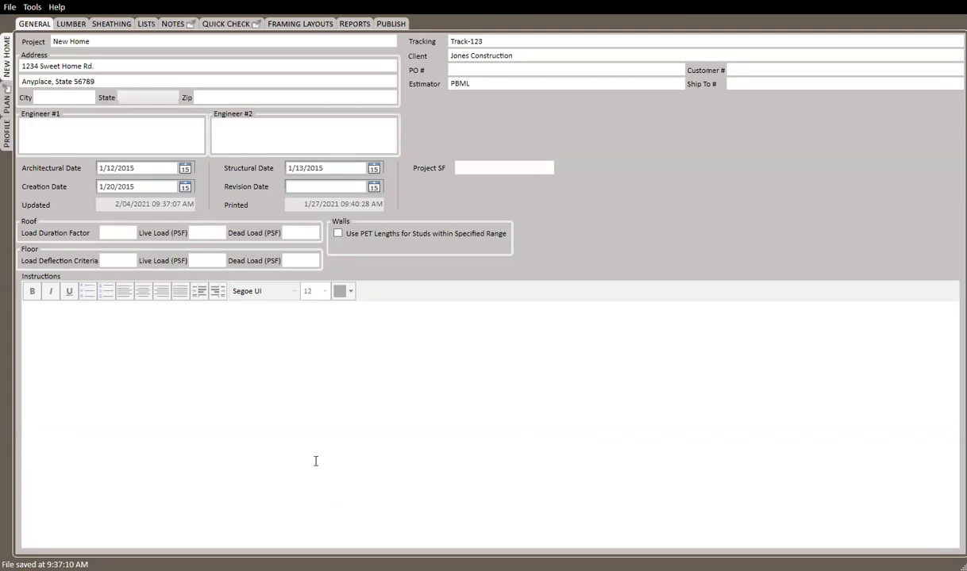
# In the New Home project's lists, inspect the Rename Pack dialog for Main Floor and the options of the House list
pyautogui.click(147, 24)
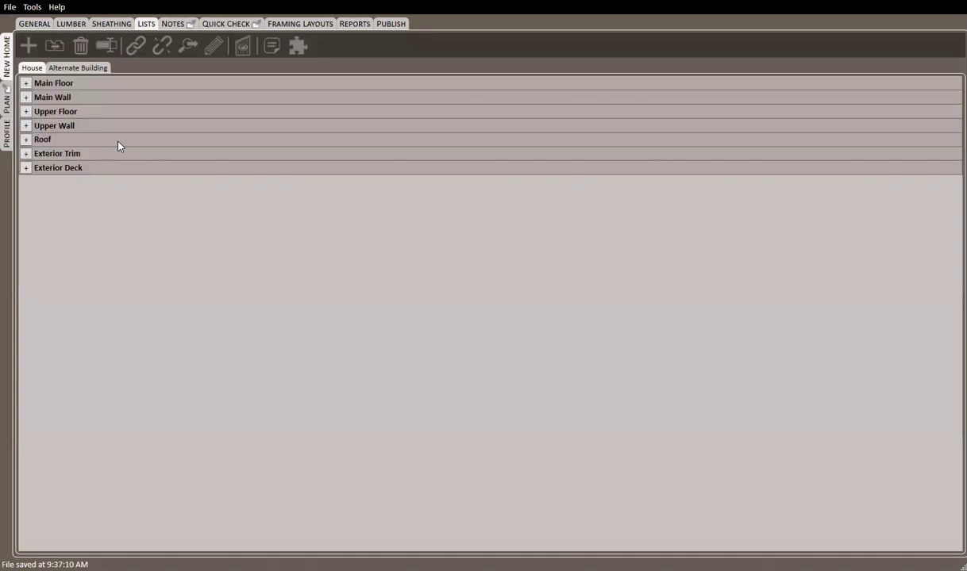
pyautogui.rightClick(49, 86)
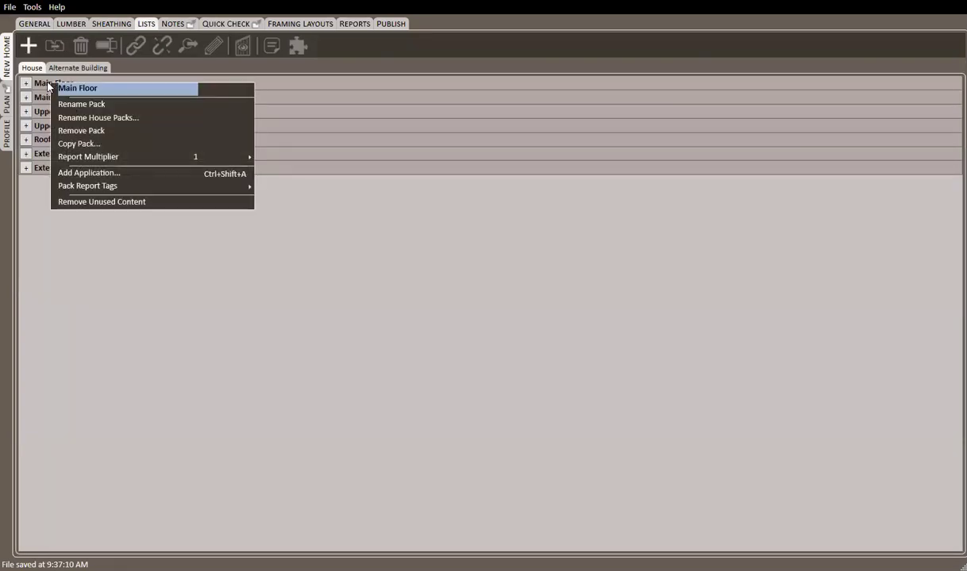
pyautogui.click(93, 104)
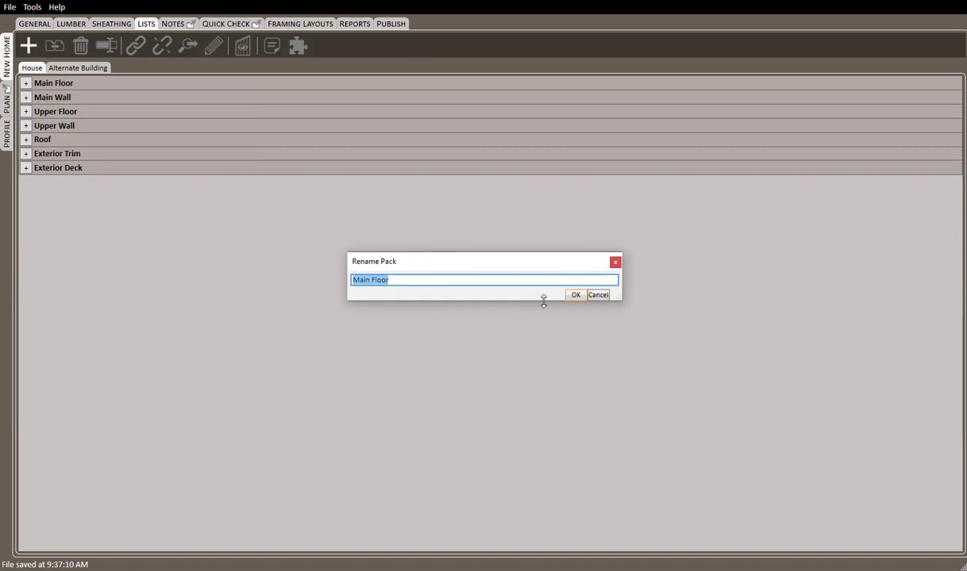
pyautogui.click(596, 296)
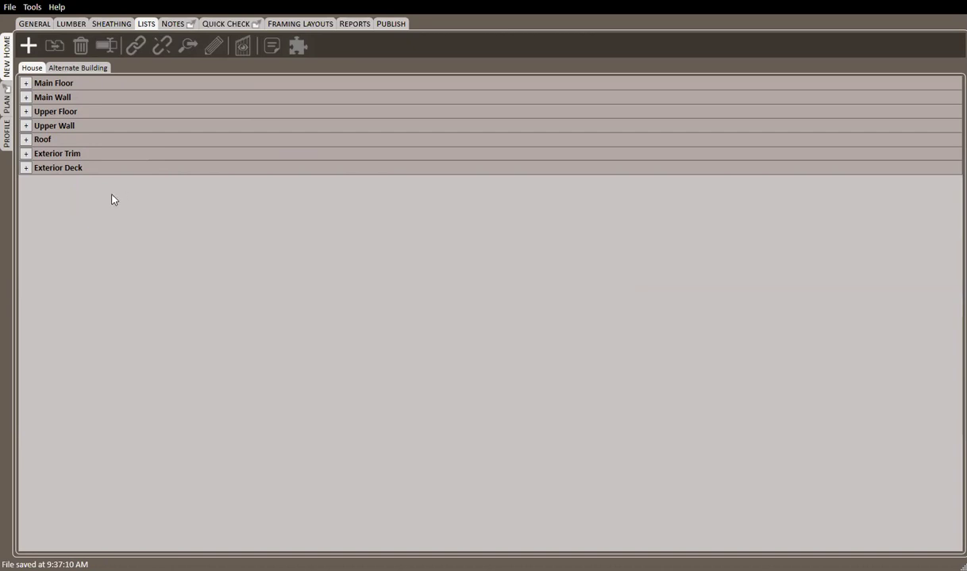
pyautogui.rightClick(32, 69)
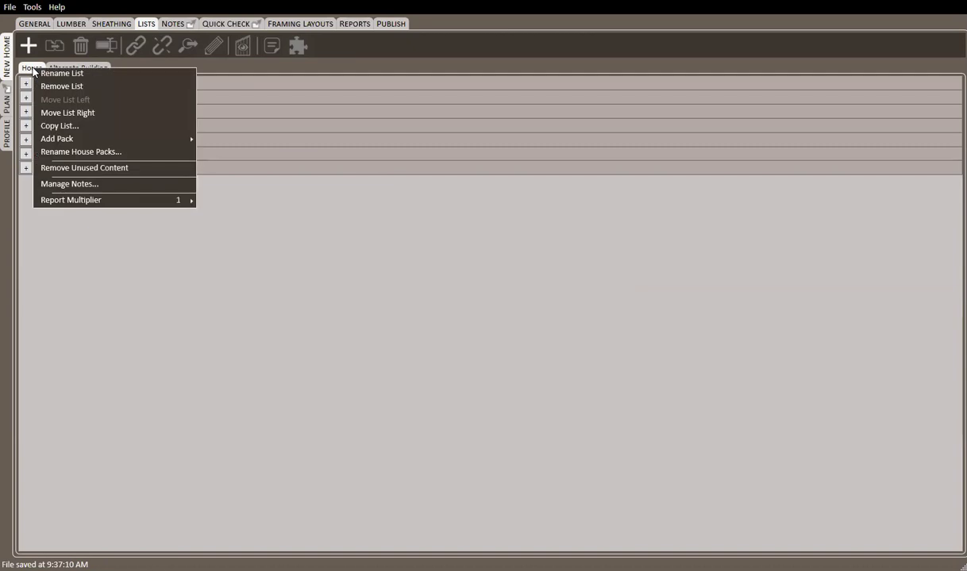
pyautogui.click(238, 218)
# Rename the House packs Main Floor, Main Wall, Upper Floor and Upper Wall as 1 Floor, 1 Wall, 2 Floor and 2 Wall
pyautogui.rightClick(55, 85)
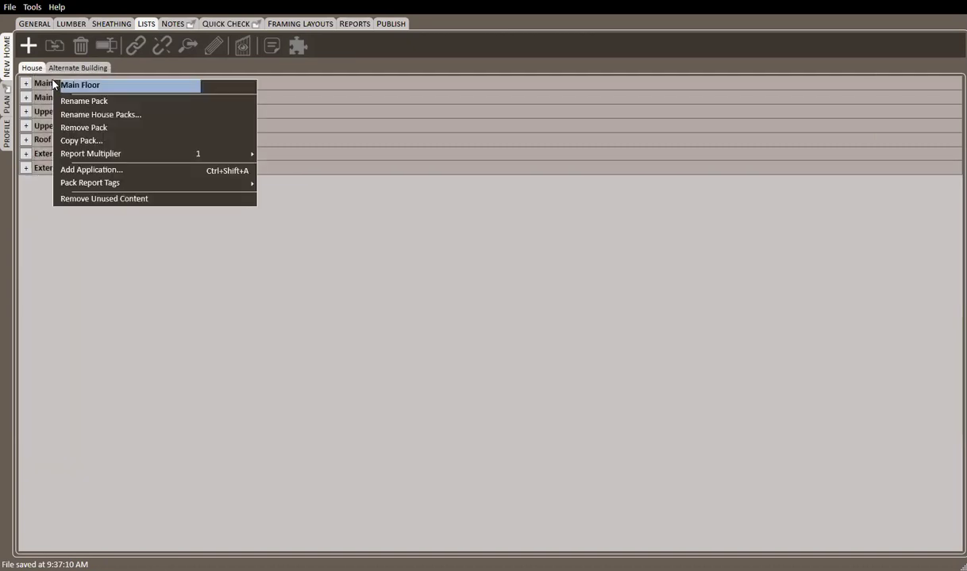
pyautogui.click(124, 117)
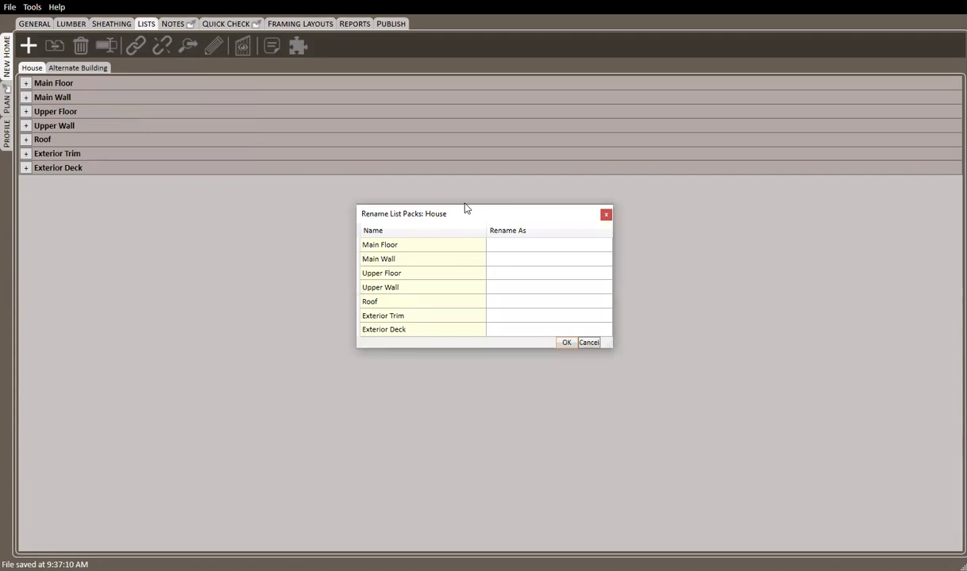
pyautogui.click(405, 188)
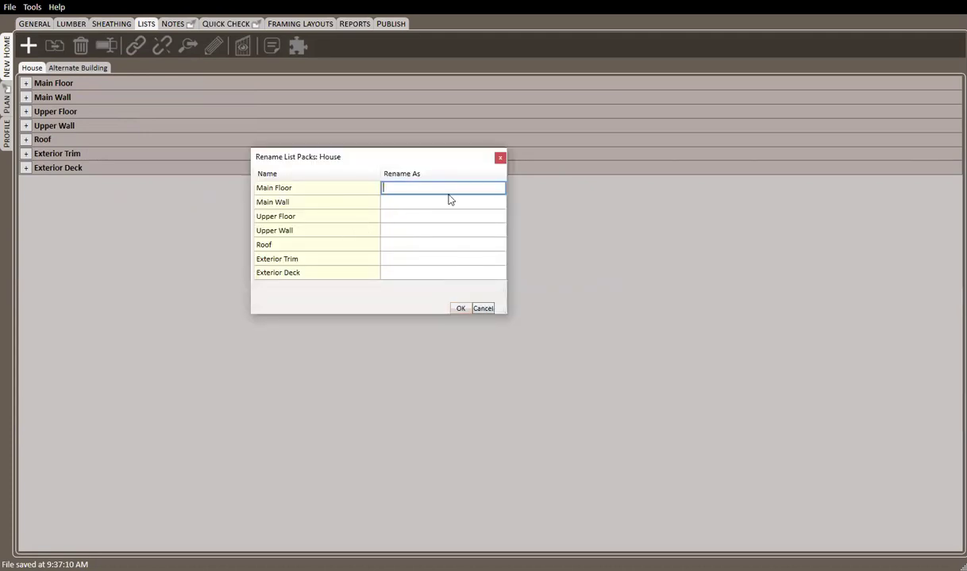
pyautogui.write('1 Floor')
pyautogui.click(449, 200)
pyautogui.write('1')
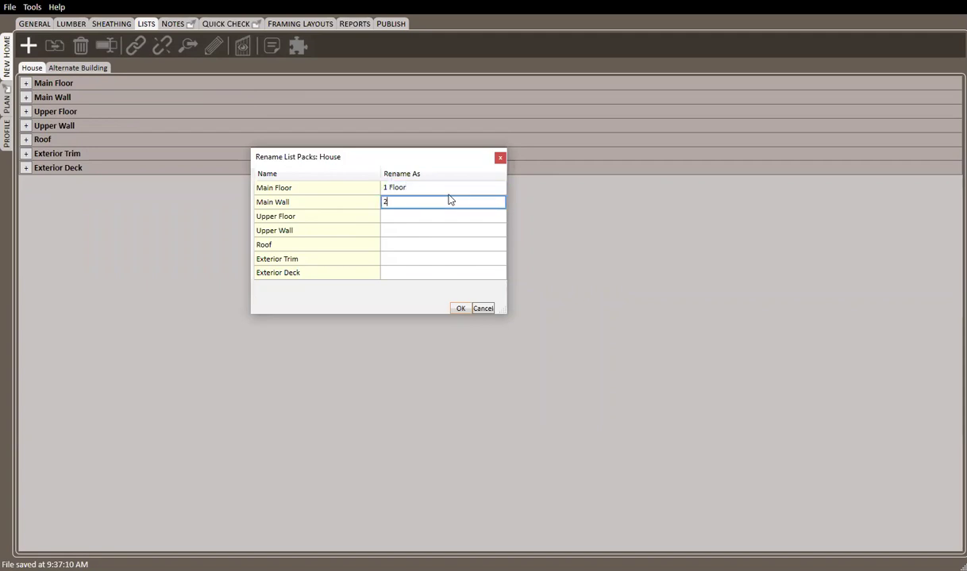
pyautogui.write(' Wall')
pyautogui.press('Return')
pyautogui.write('2 Floor')
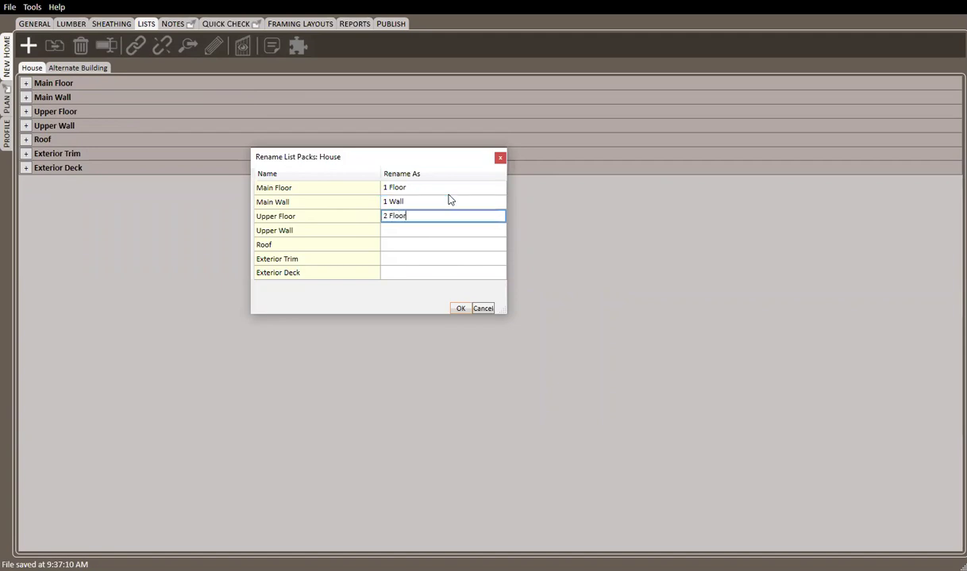
pyautogui.press('Return')
pyautogui.write('2 w')
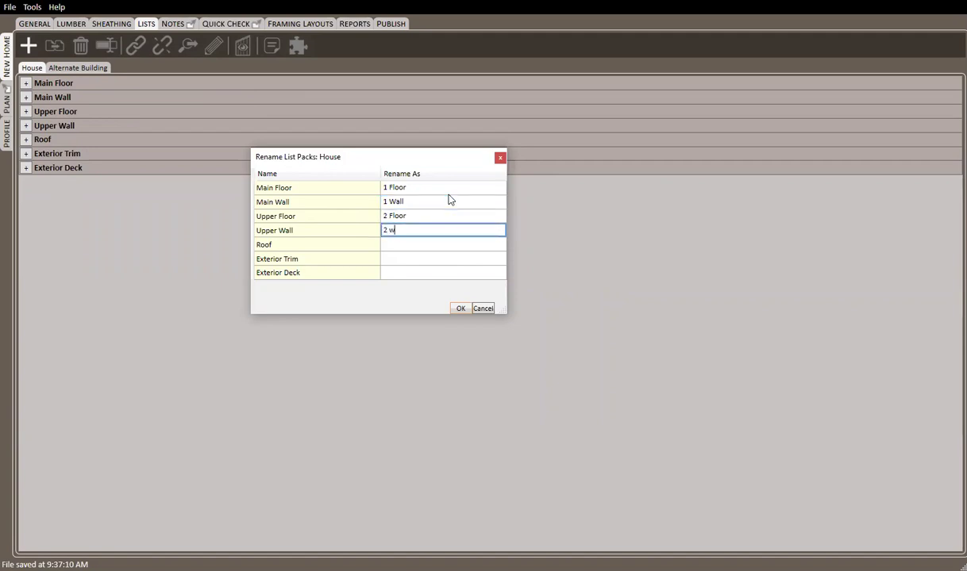
pyautogui.write('all')
pyautogui.click(460, 308)
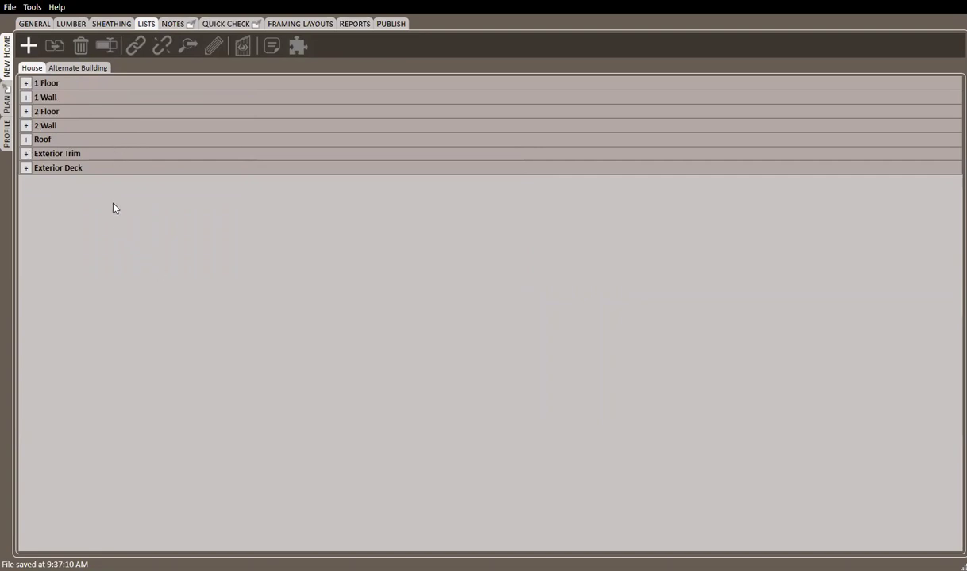
# Check that renaming all House packs is also offered among the House list's own options
pyautogui.rightClick(33, 70)
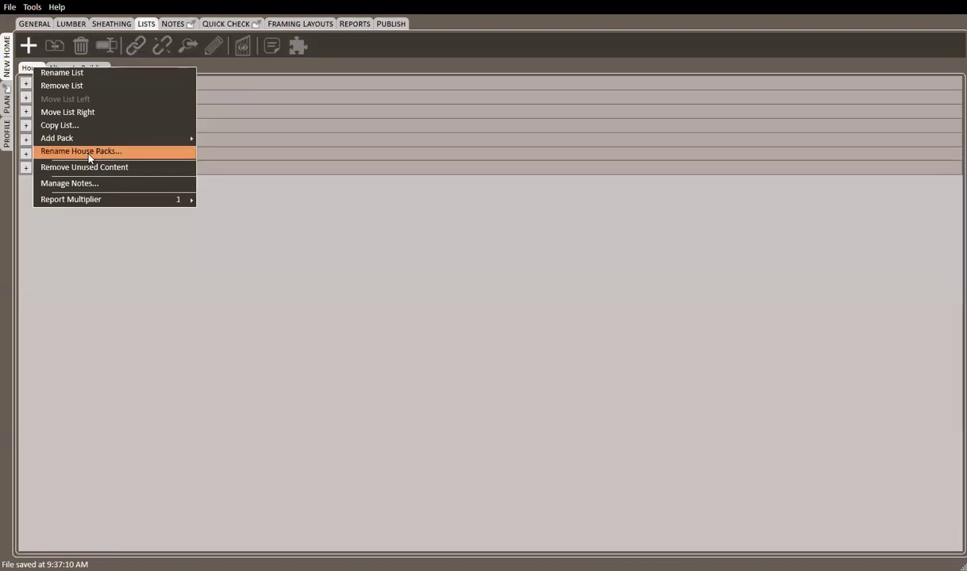
pyautogui.click(238, 322)
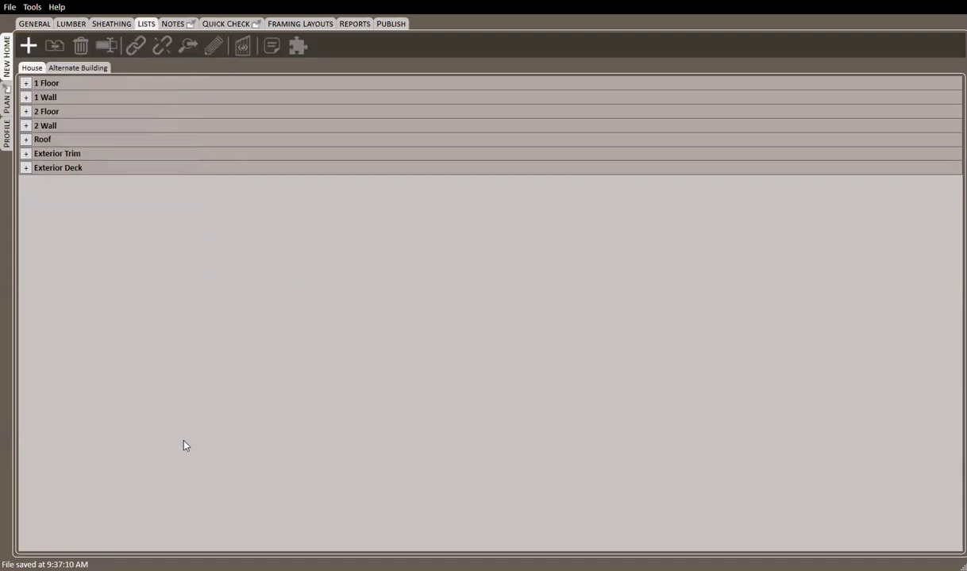
# In Quick Check, open the Potential Errors rules and inspect the severity options of the Roof Decking - Missed list rule, keeping Violation
pyautogui.click(226, 24)
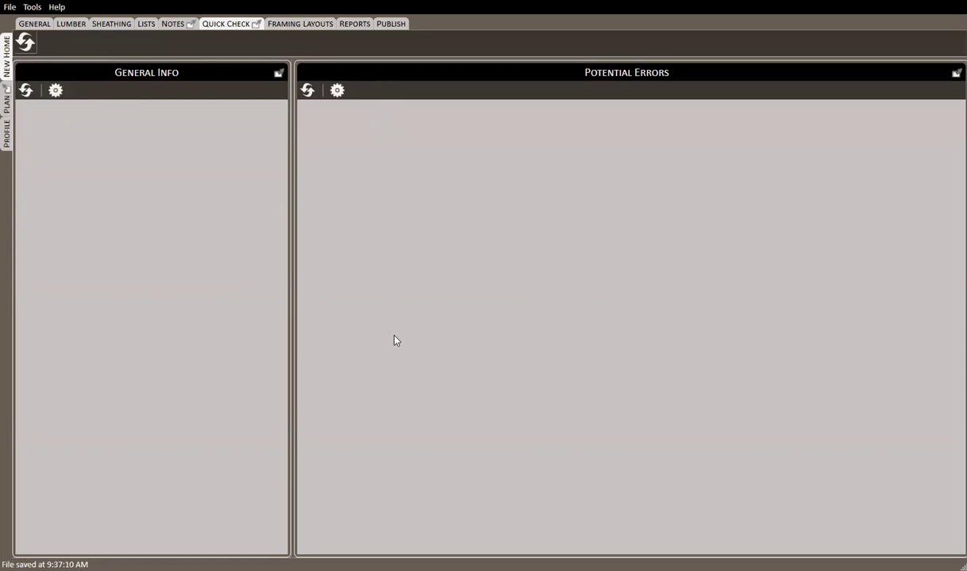
pyautogui.click(336, 91)
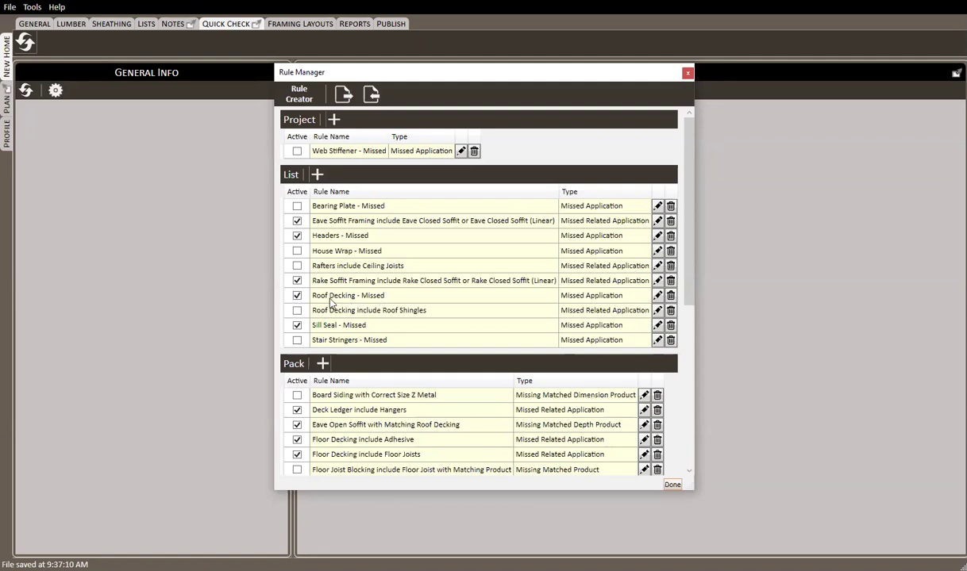
pyautogui.doubleClick(620, 292)
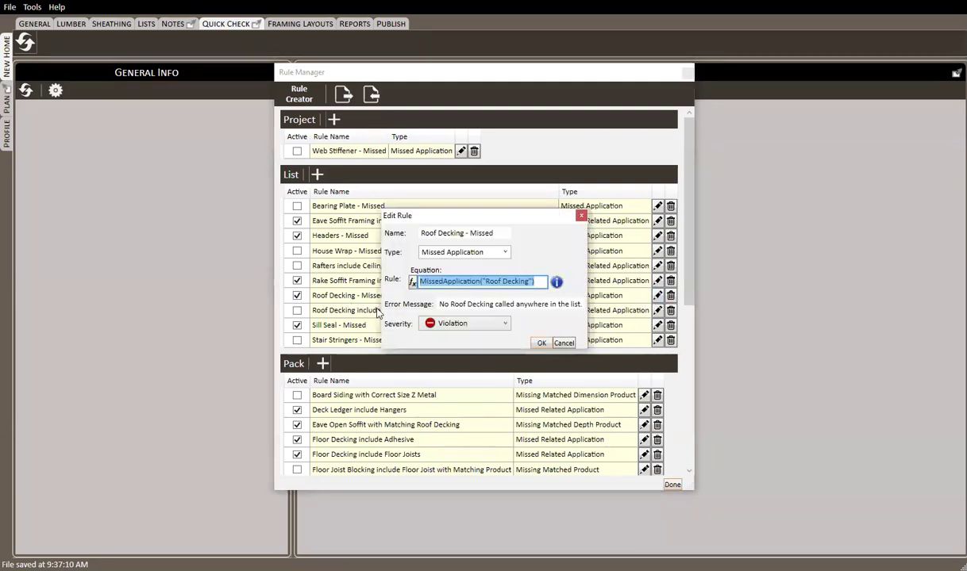
pyautogui.click(506, 326)
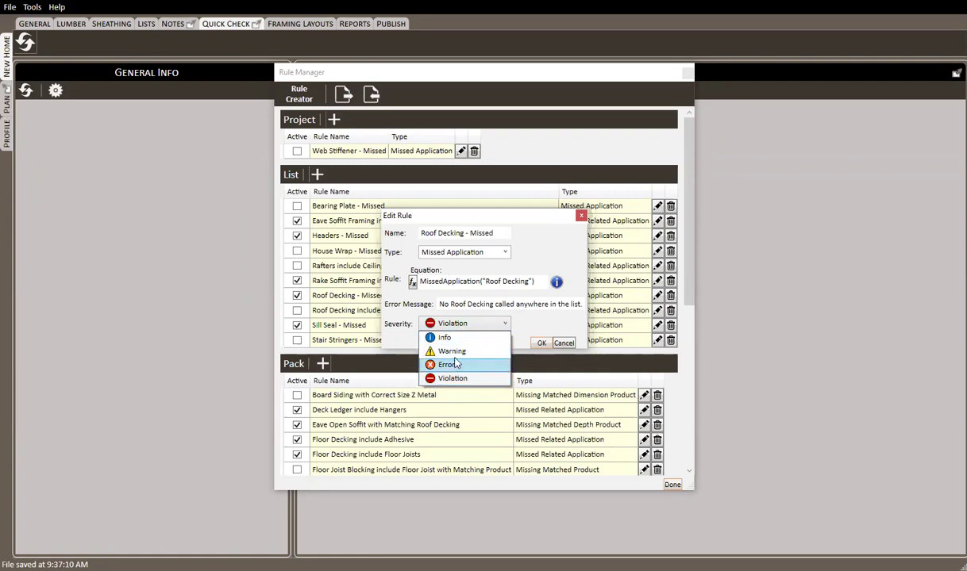
pyautogui.click(541, 346)
pyautogui.click(542, 346)
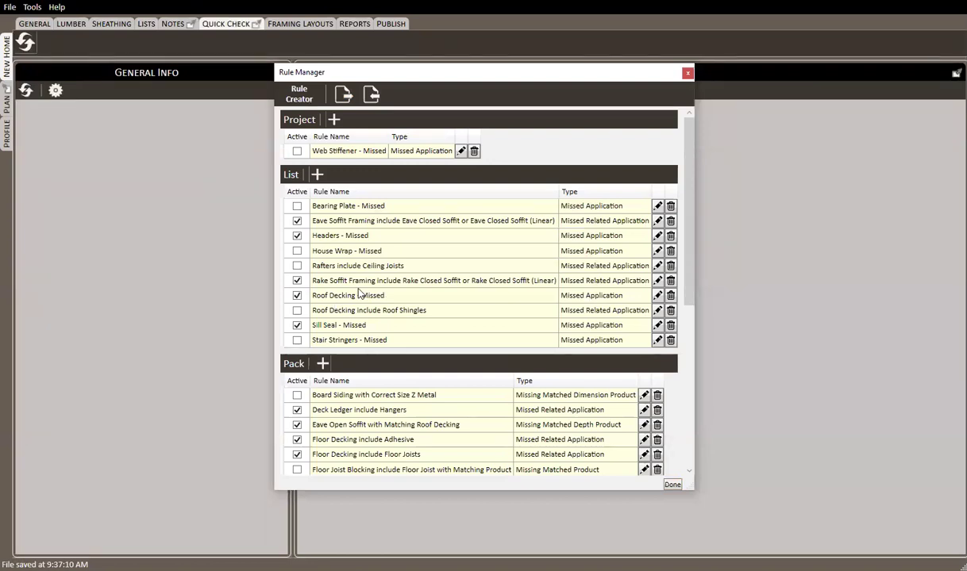
pyautogui.click(687, 73)
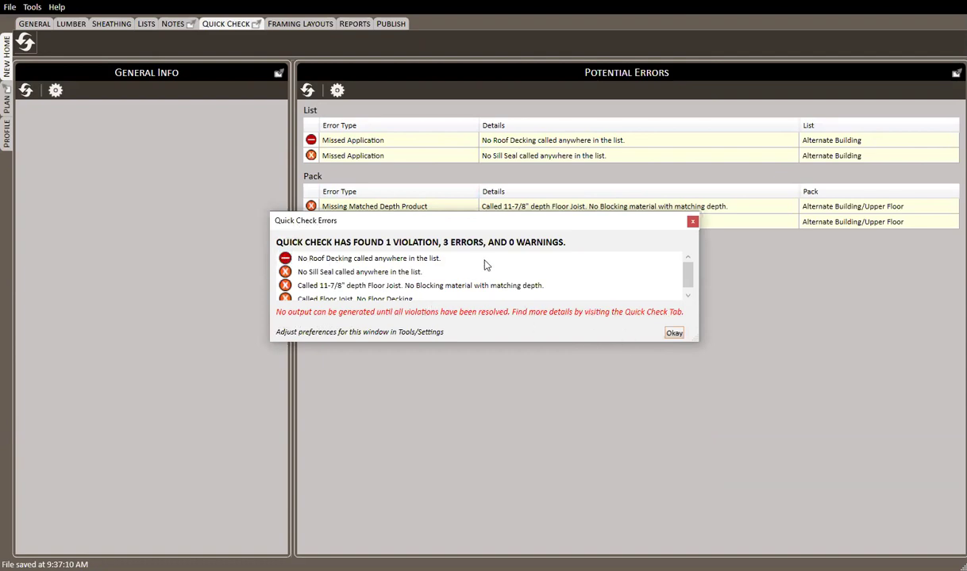
# Dismiss the Quick Check errors, then try ignoring the Alternate Building's Roof Decking violation and restore it
pyautogui.click(673, 334)
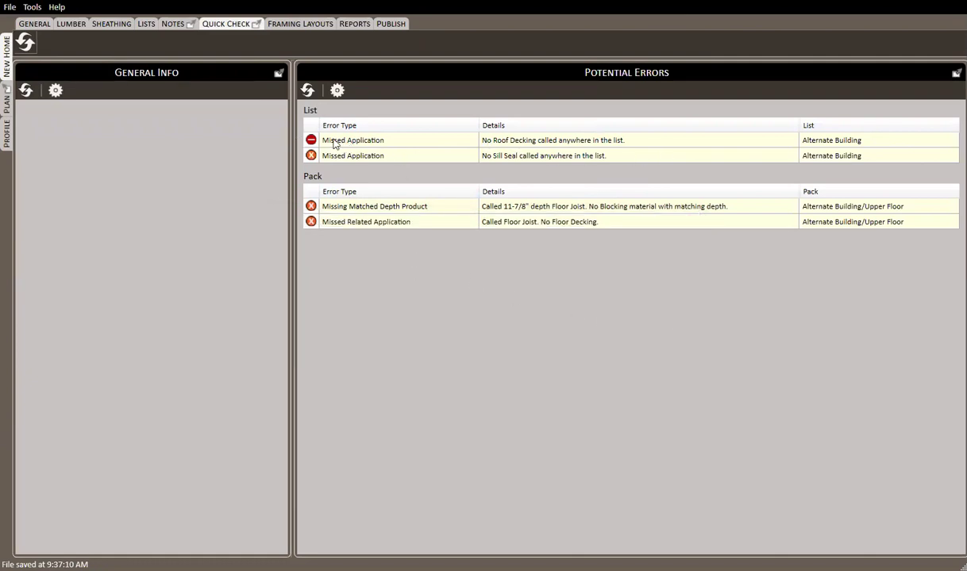
pyautogui.click(311, 141)
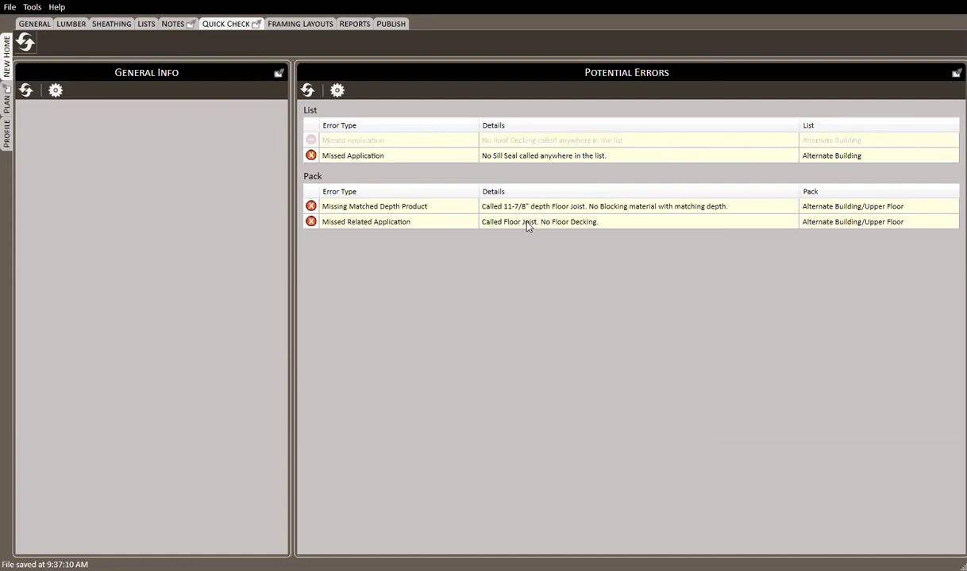
pyautogui.click(310, 140)
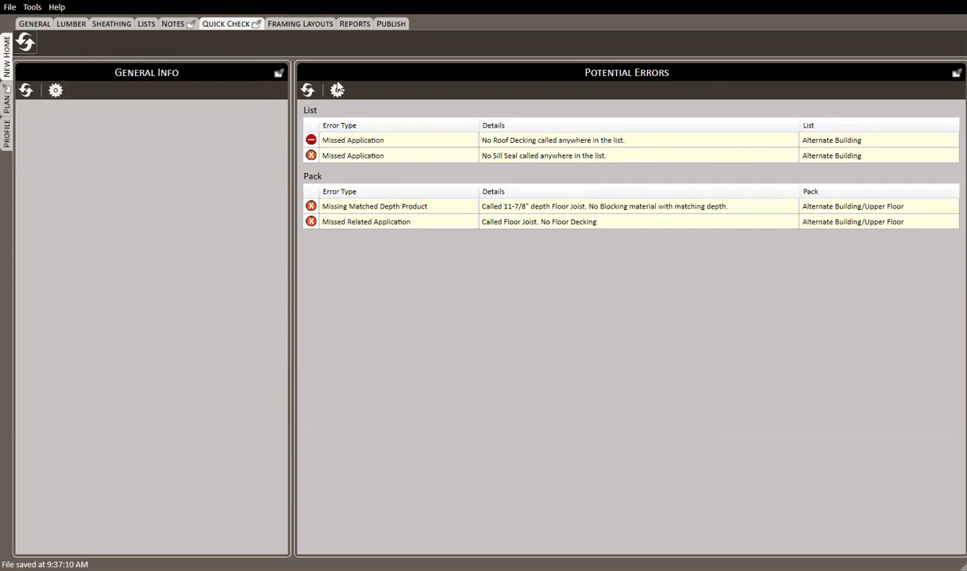
# Set the Roof Decking input in the Alternate Building's Roof pack to 400 and continue despite the remaining Quick Check errors
pyautogui.click(147, 28)
pyautogui.click(75, 67)
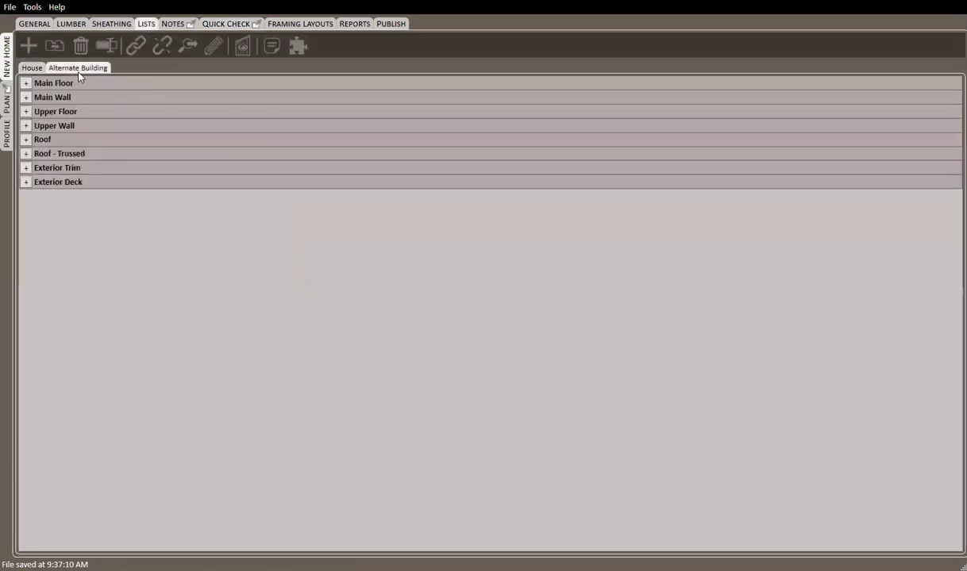
pyautogui.click(26, 140)
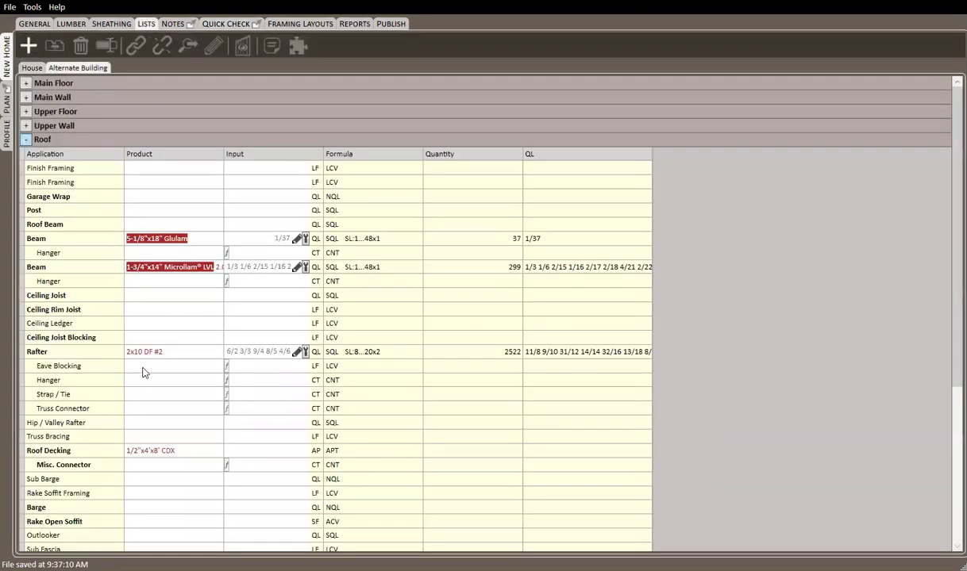
pyautogui.click(263, 450)
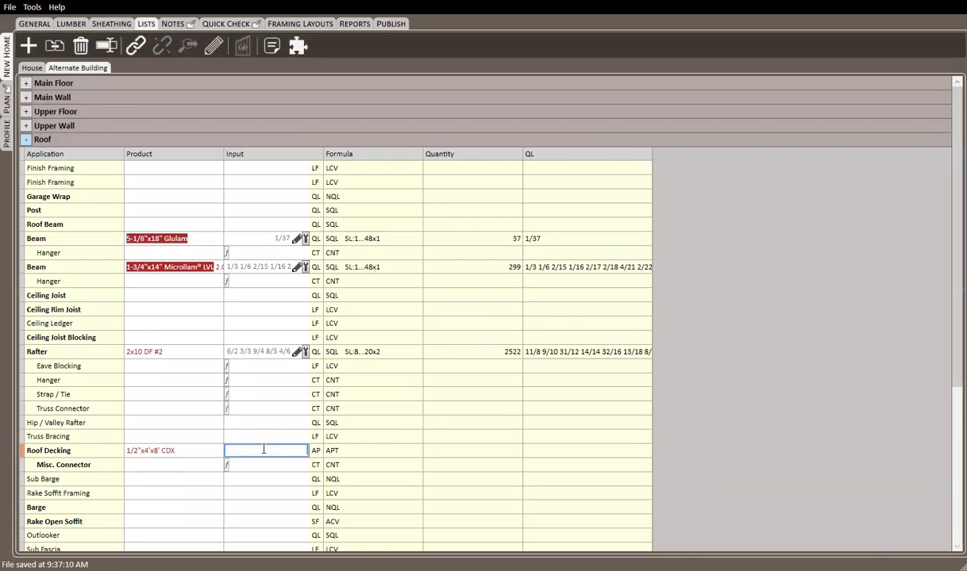
pyautogui.write('400')
pyautogui.press('Return')
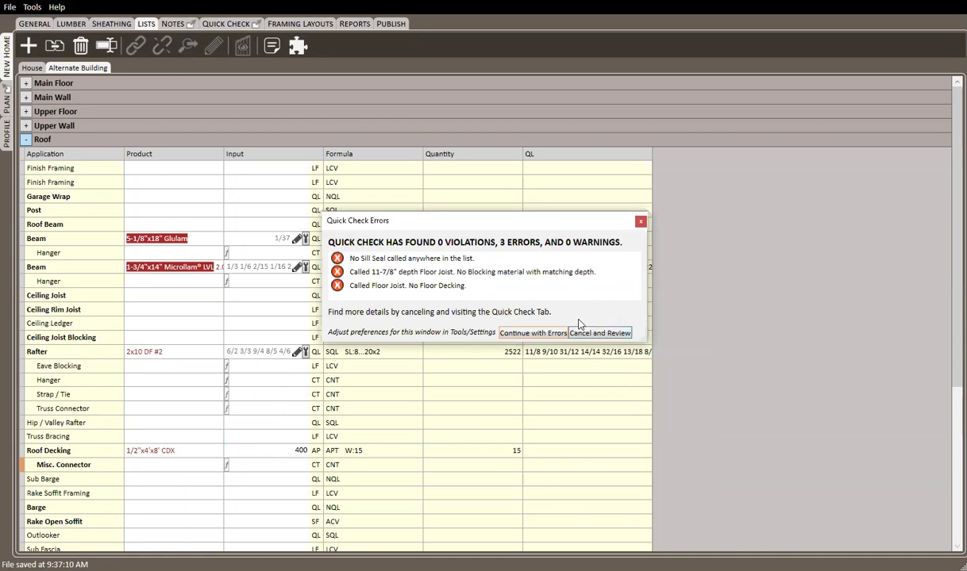
pyautogui.click(531, 333)
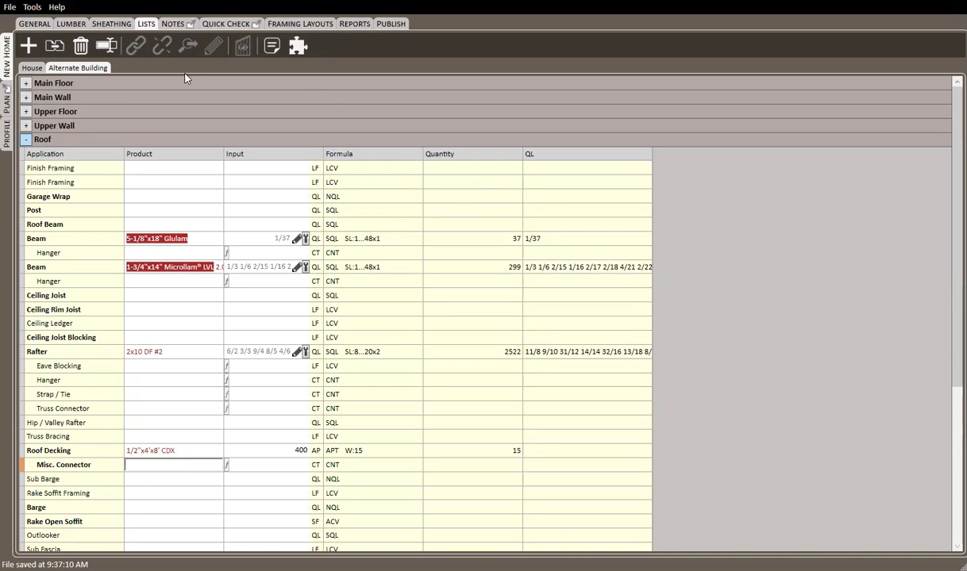
# Review the general user settings for running Quick Check rules before opening framing layouts and reports
pyautogui.click(31, 8)
pyautogui.click(65, 92)
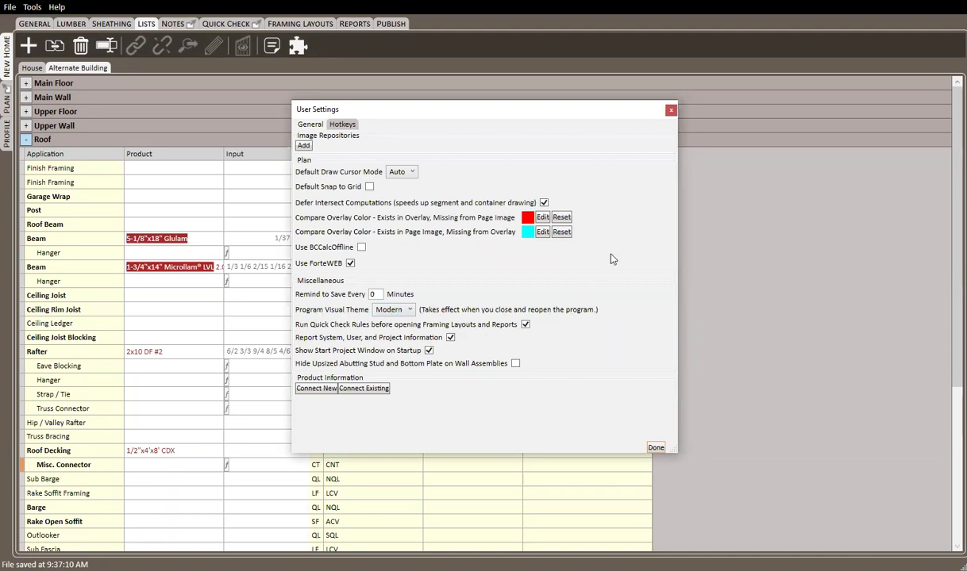
pyautogui.click(671, 109)
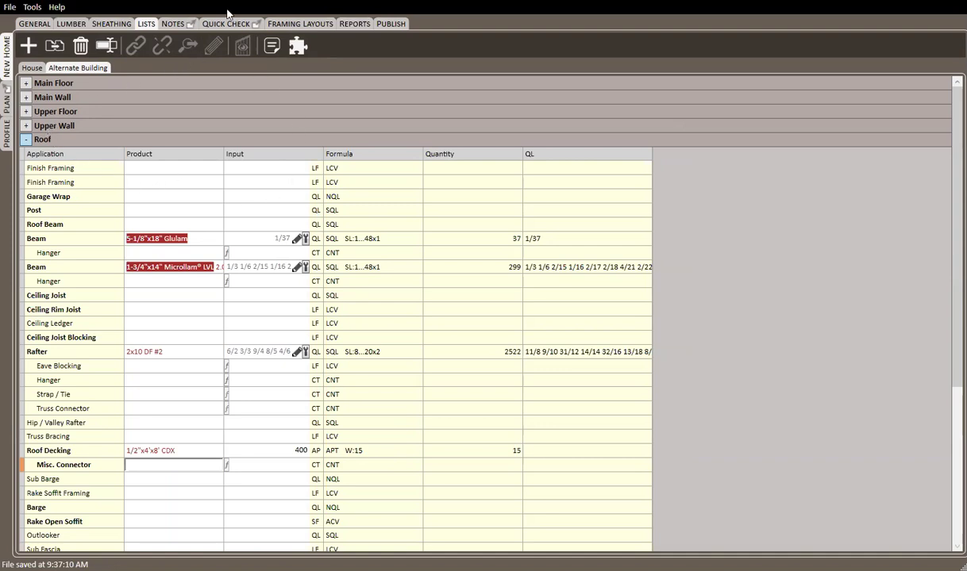
# View the Upper Floor Framing layout despite the Quick Check errors and examine its note boxes and title block
pyautogui.click(297, 23)
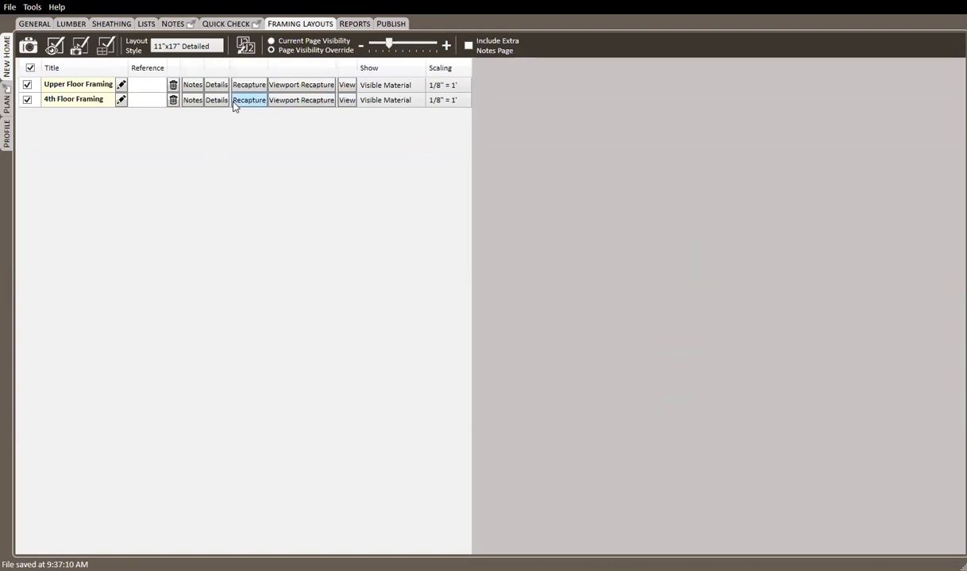
pyautogui.click(347, 85)
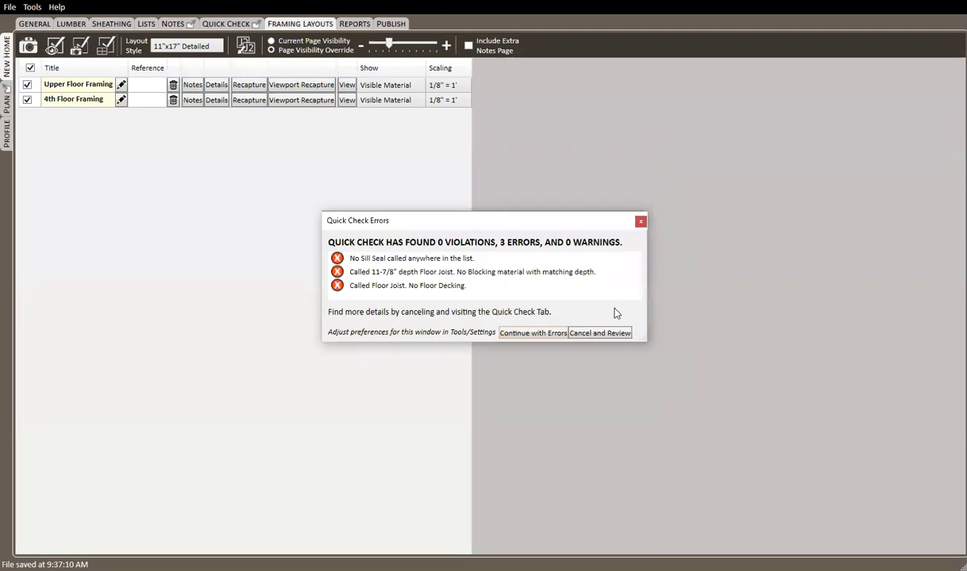
pyautogui.click(530, 333)
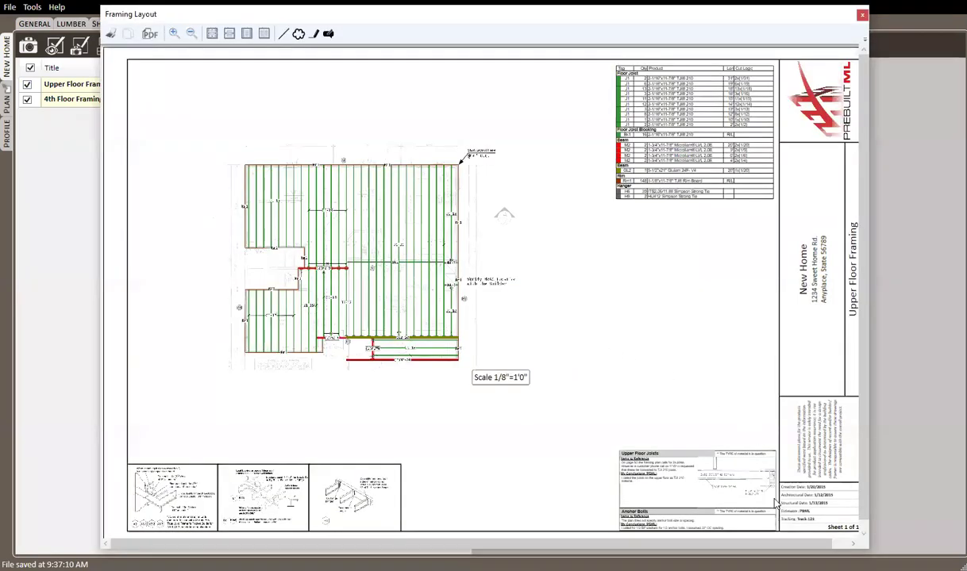
pyautogui.scroll(3, 776, 504)
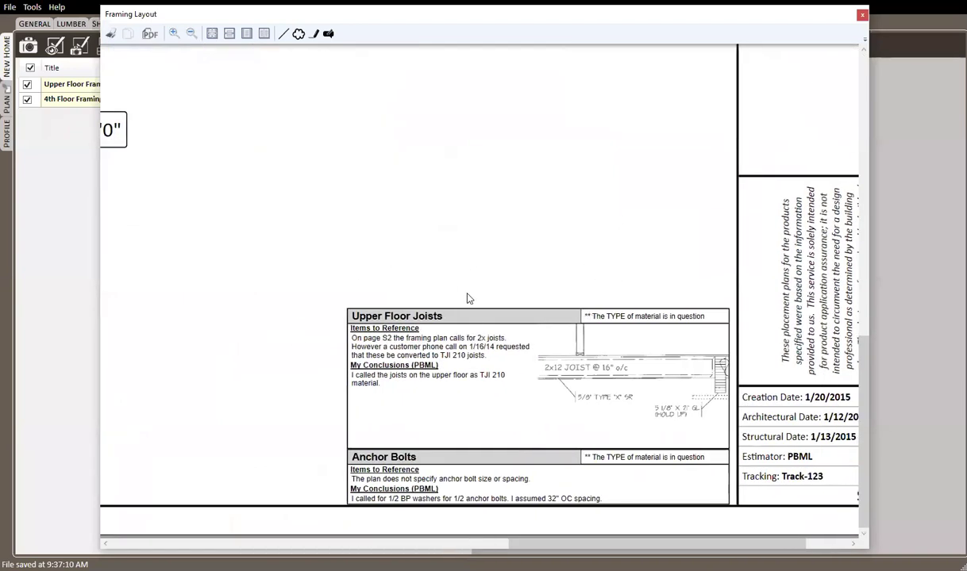
pyautogui.hscroll(3, 631, 226)
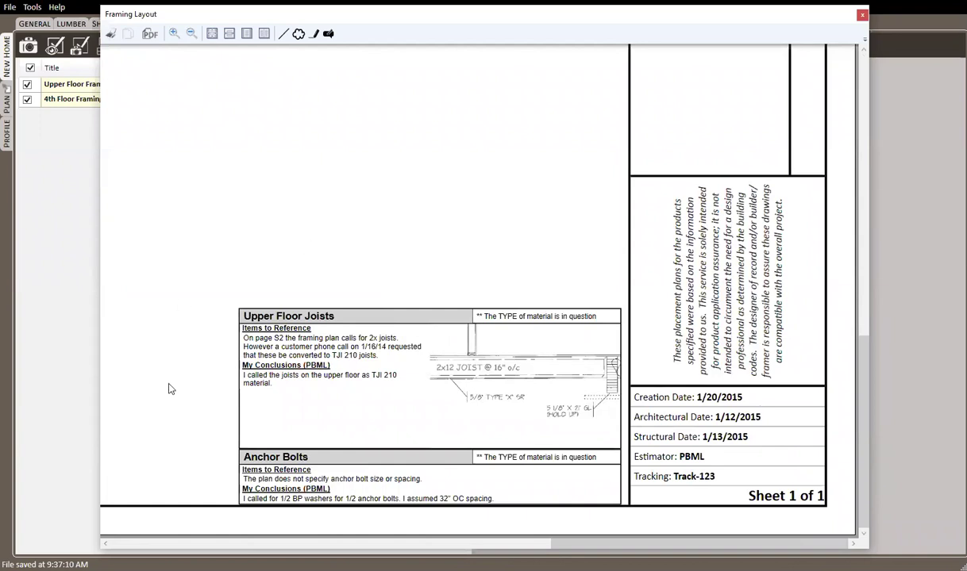
pyautogui.click(862, 14)
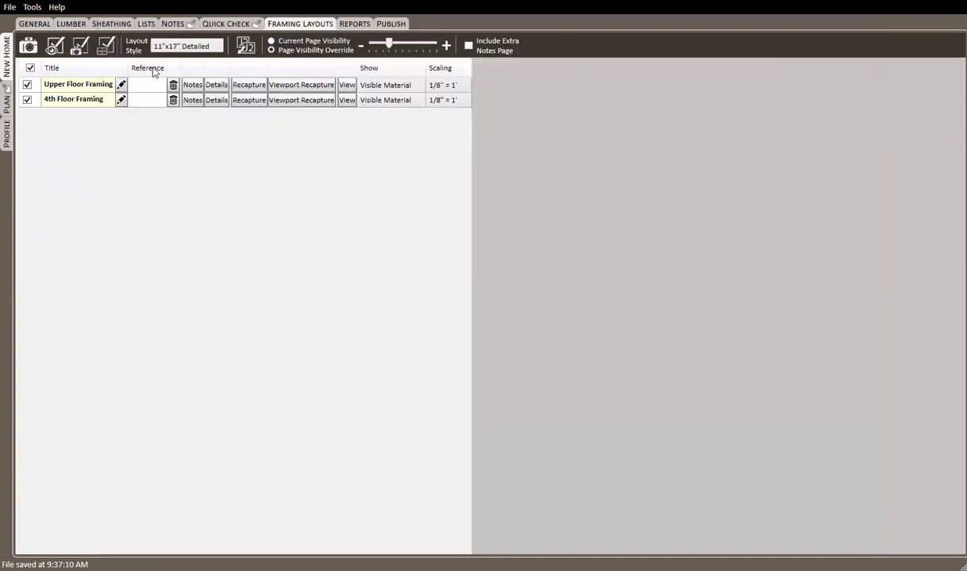
# In the profile's 11"x17" Detailed layout style, turn off the note title and type of note indicator and turn on the printed date
pyautogui.click(7, 127)
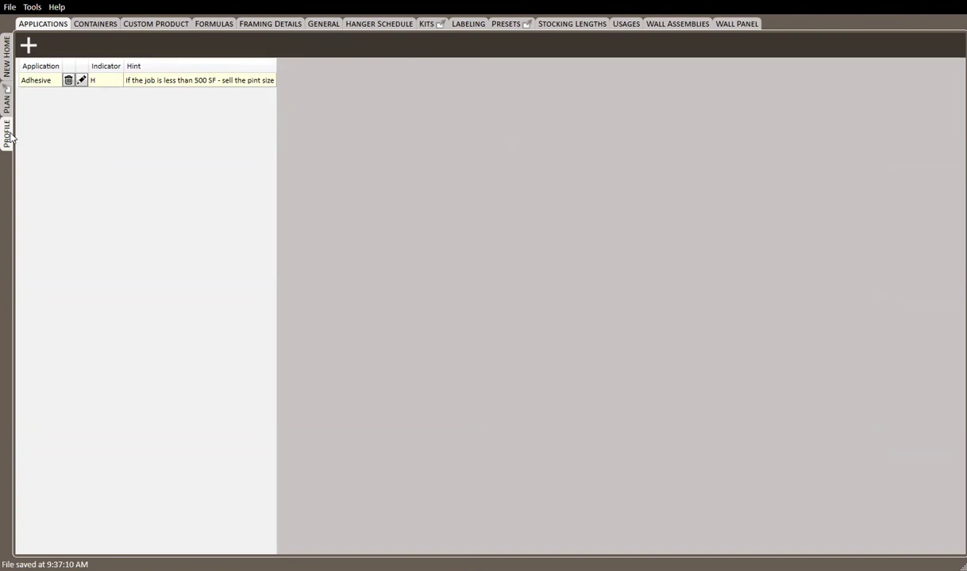
pyautogui.click(322, 25)
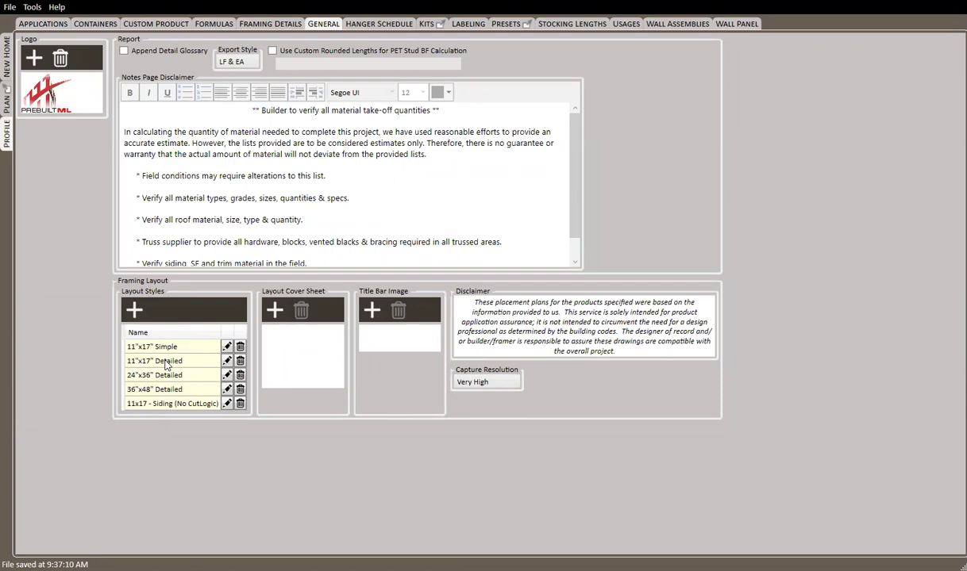
pyautogui.click(227, 362)
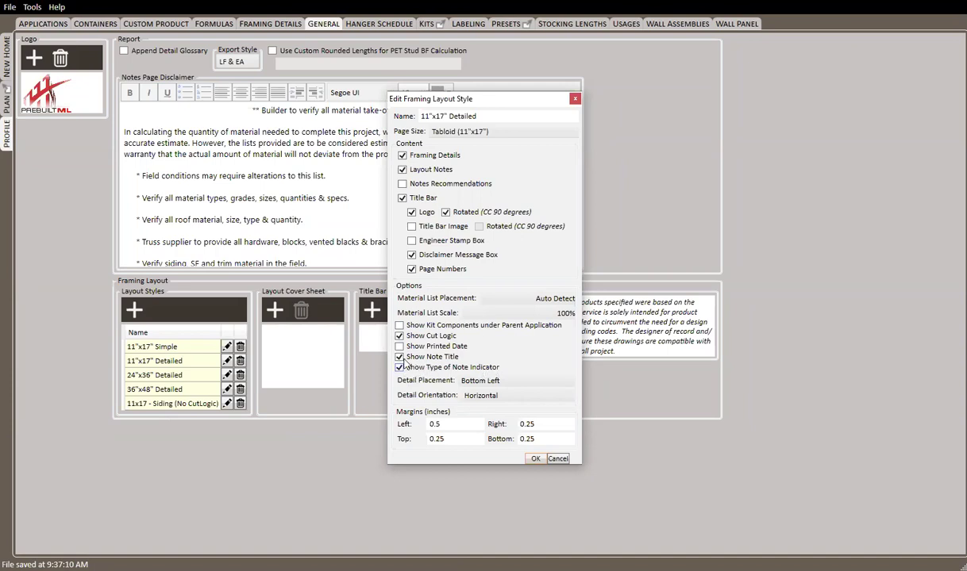
pyautogui.click(399, 368)
pyautogui.click(400, 357)
pyautogui.click(531, 458)
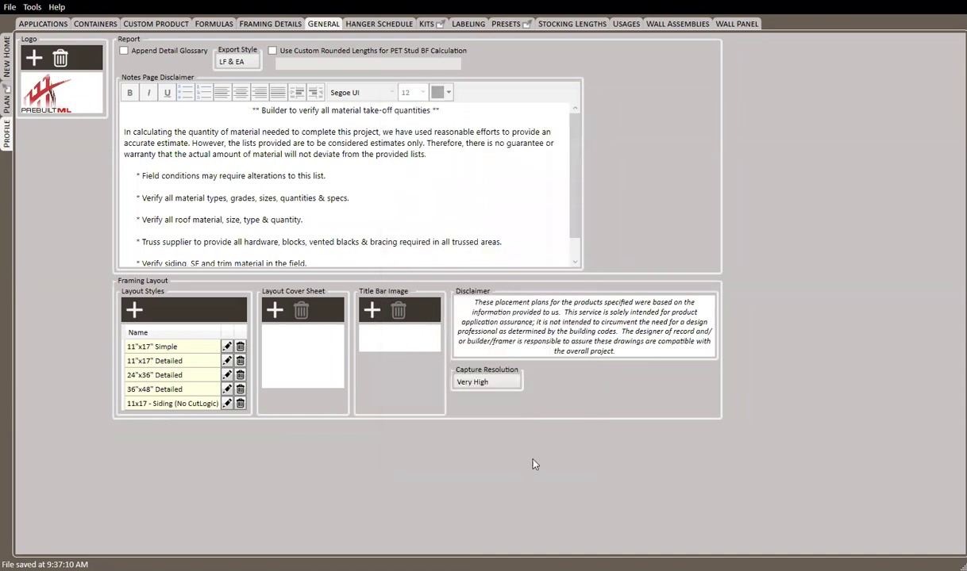
# View the New Home project's Upper Floor Framing layout again and check its note headings and the printed date in the title block
pyautogui.click(6, 55)
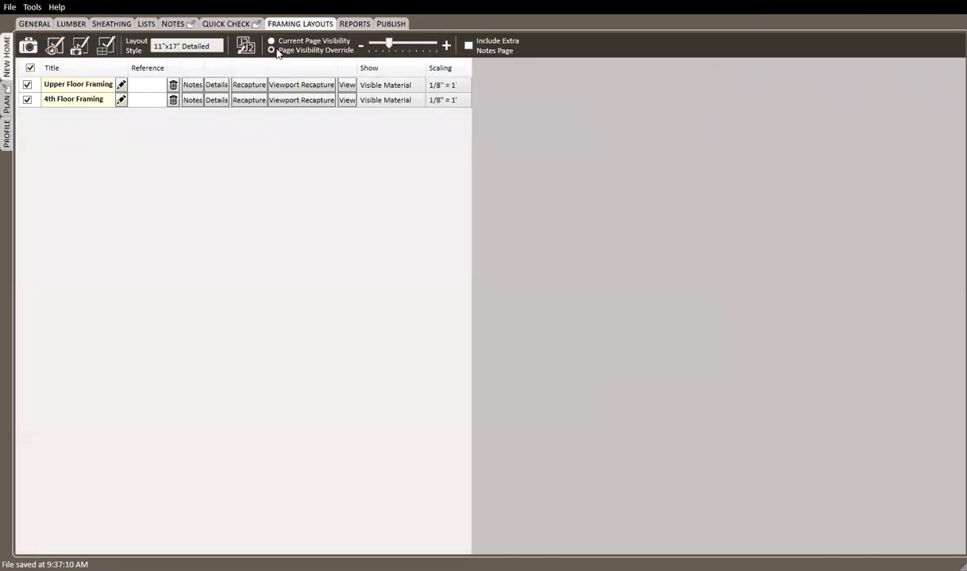
pyautogui.click(346, 85)
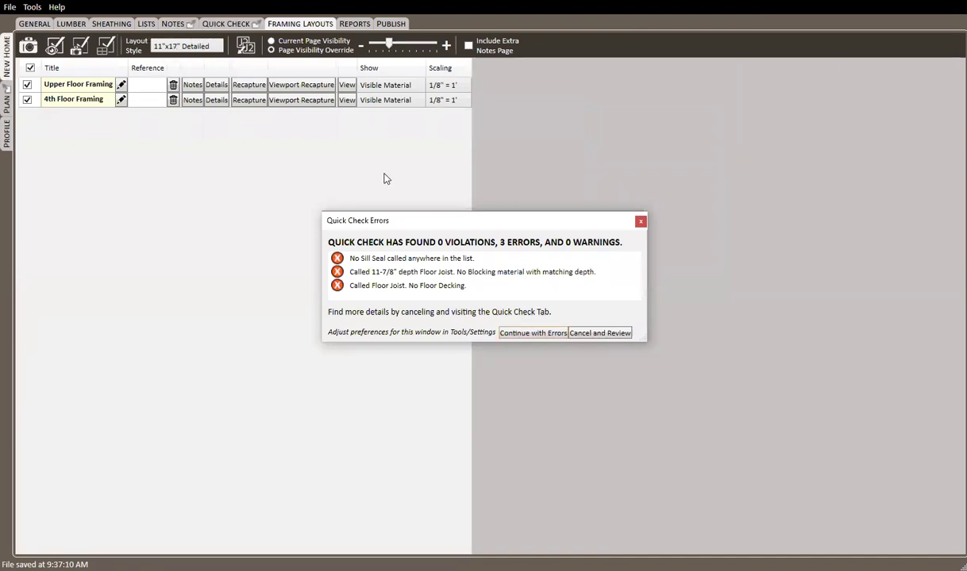
pyautogui.click(538, 333)
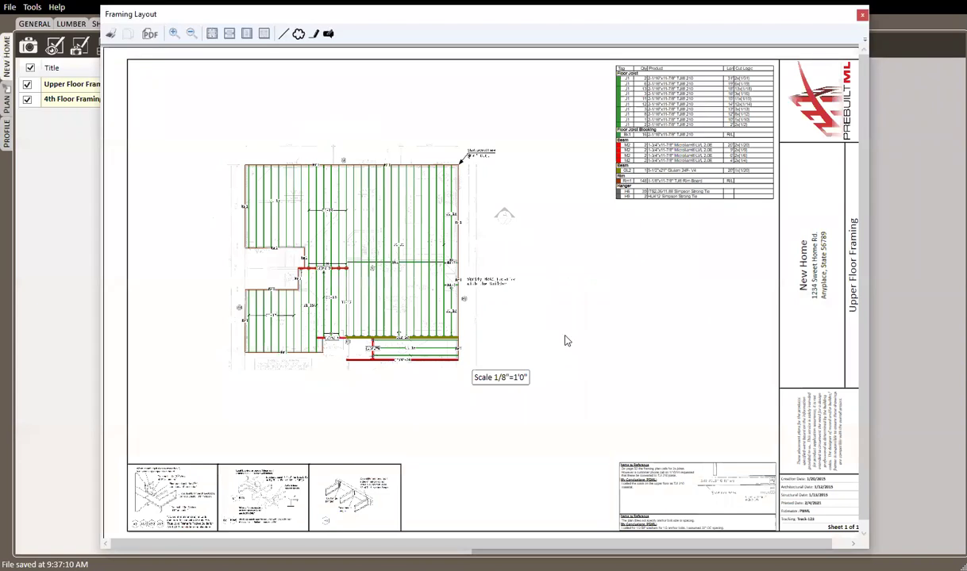
pyautogui.scroll(5, 651, 468)
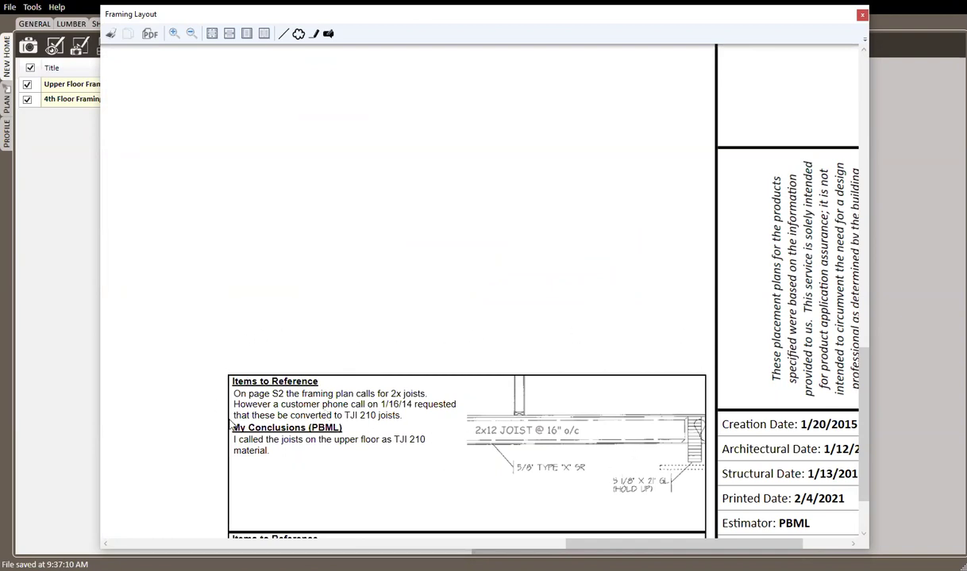
pyautogui.scroll(-1, 273, 227)
pyautogui.scroll(-2, 273, 227)
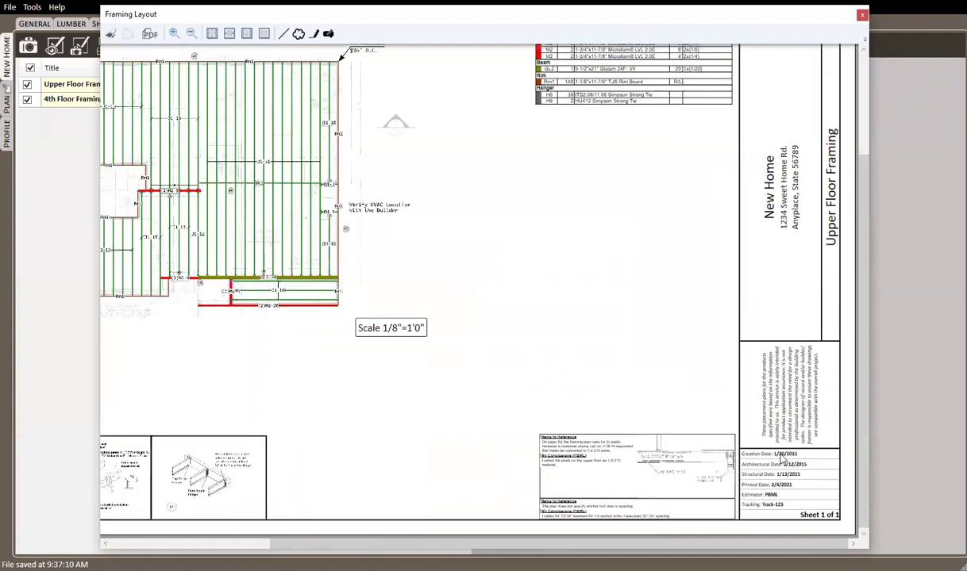
pyautogui.scroll(2, 794, 492)
pyautogui.scroll(2, 813, 497)
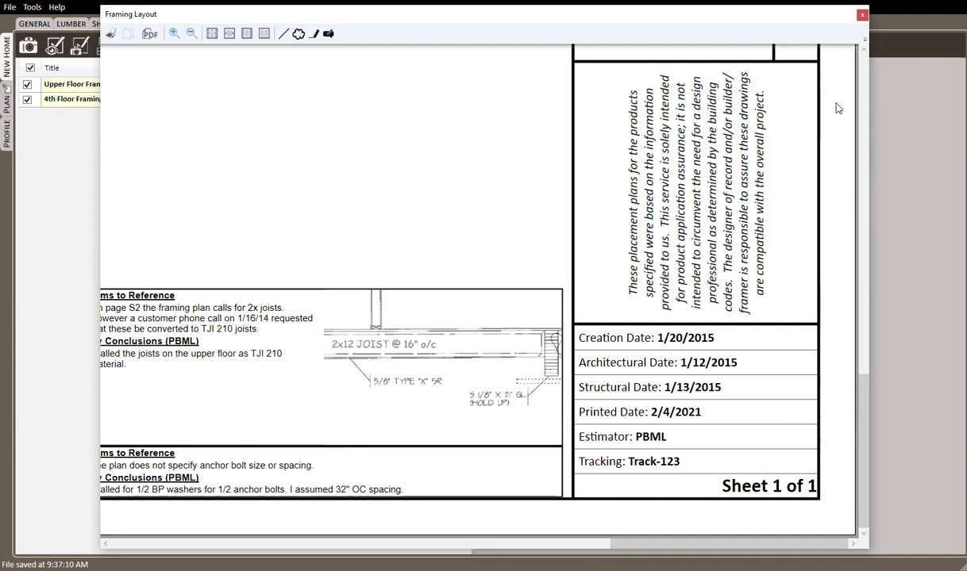
pyautogui.click(862, 15)
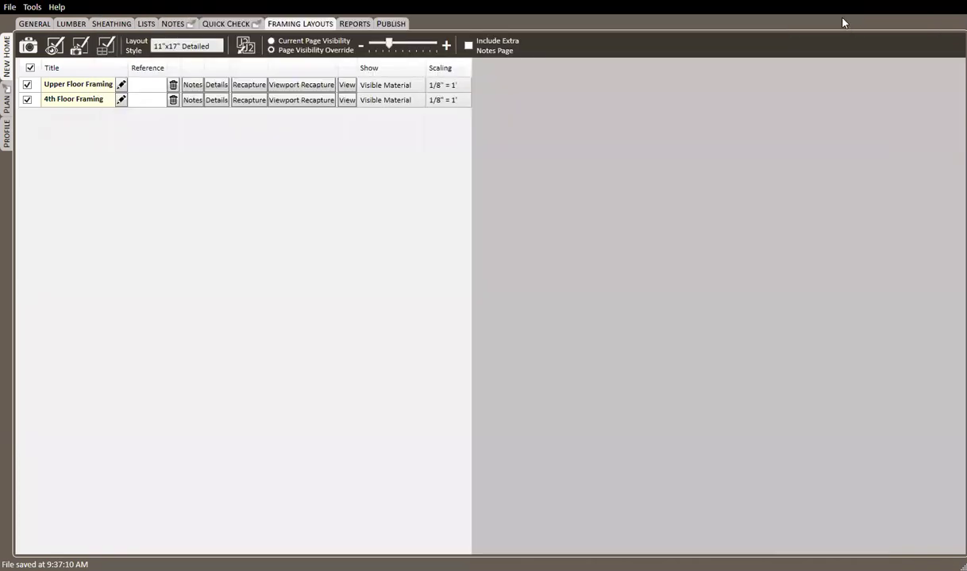
# Switch to the plan and display its square foot information
pyautogui.click(7, 102)
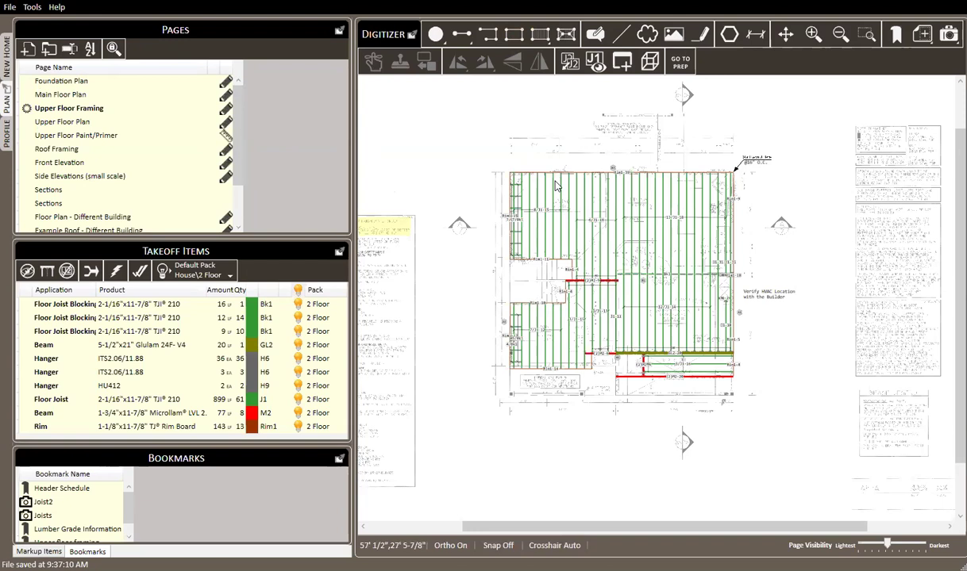
pyautogui.press('alt')
pyautogui.hotkey('ctrl', 'i')
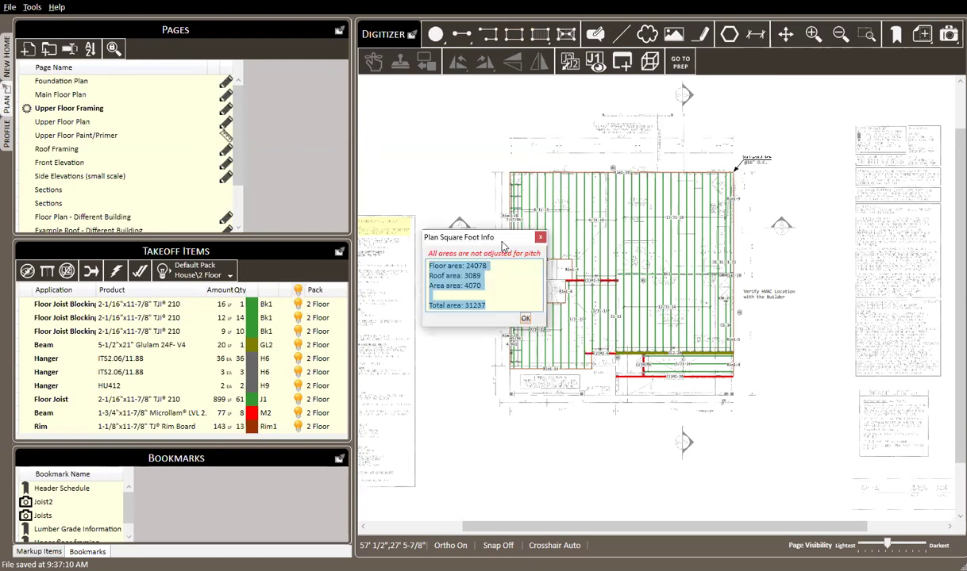
# Close the plan square foot info, open the "Floor Plan - Different Building" page and view that page's square foot information
pyautogui.moveTo(506, 242); pyautogui.dragTo(512, 230)
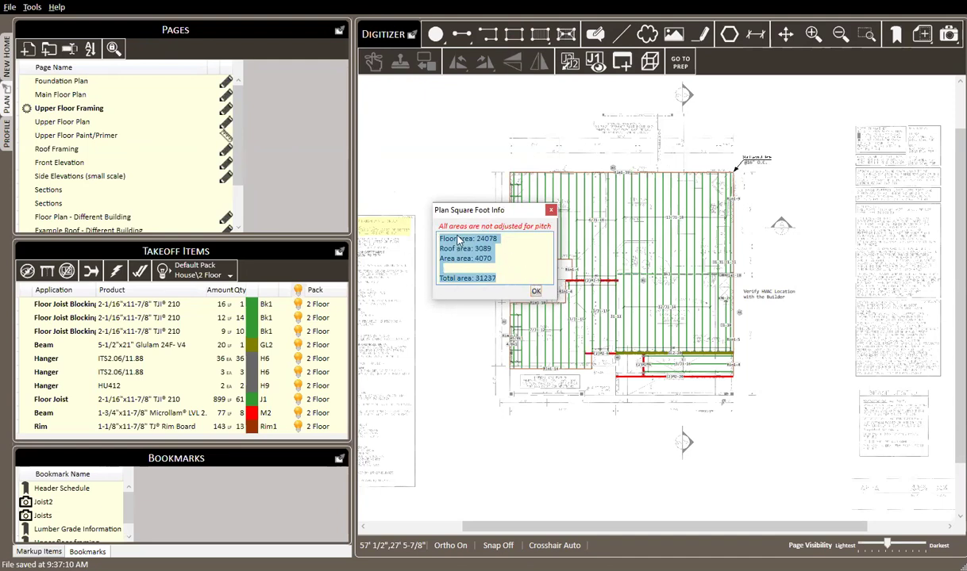
pyautogui.click(535, 292)
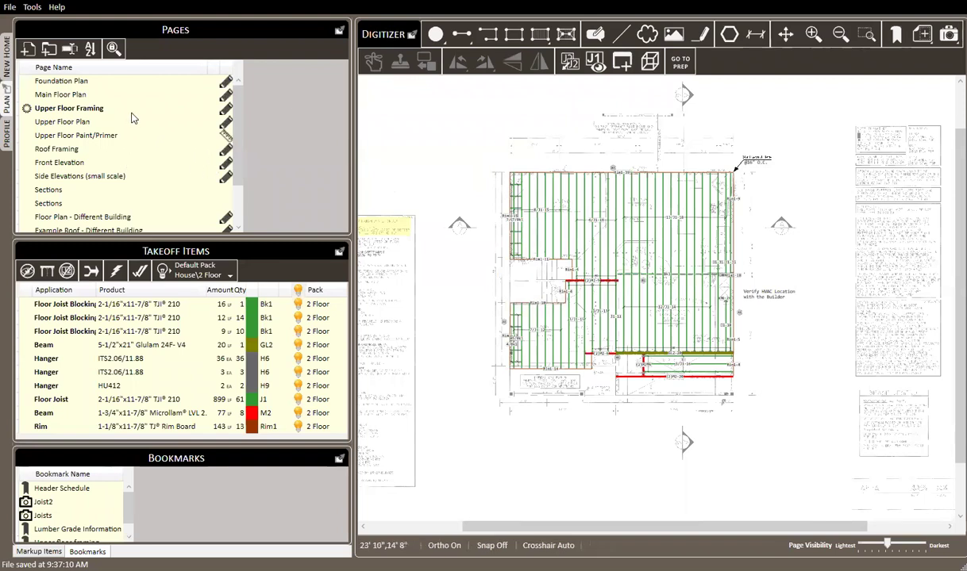
pyautogui.scroll(-1, 121, 139)
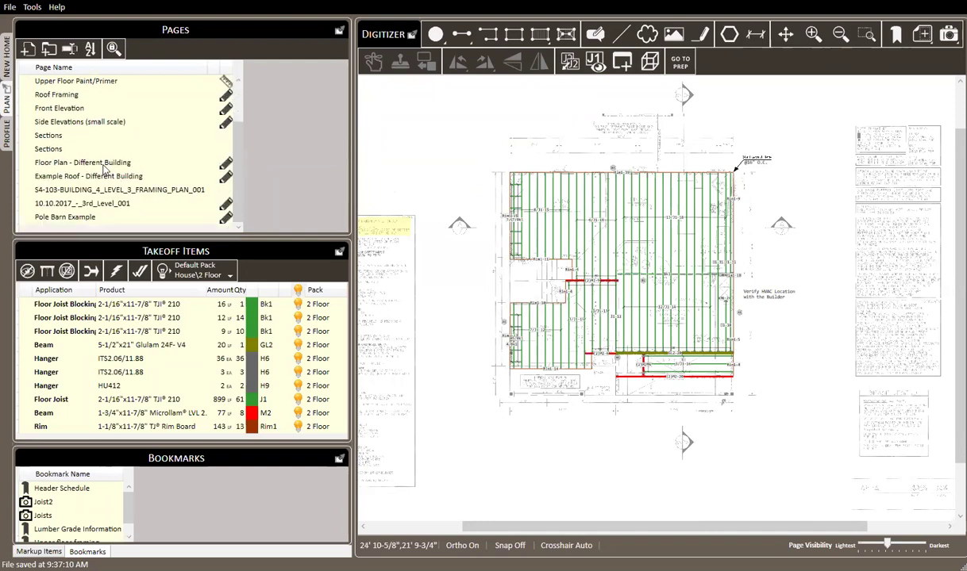
pyautogui.doubleClick(105, 163)
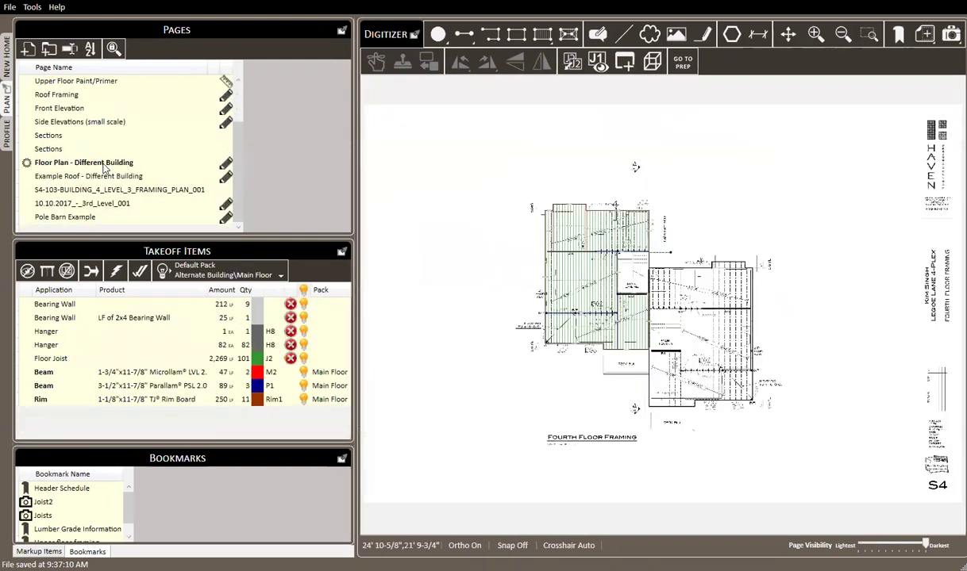
pyautogui.scroll(3, 513, 265)
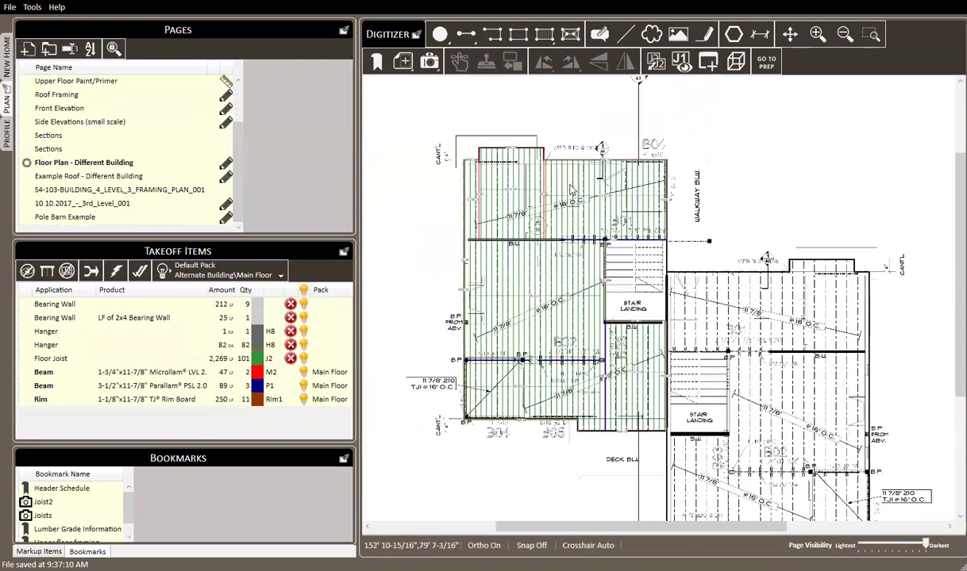
pyautogui.scroll(-1, 537, 226)
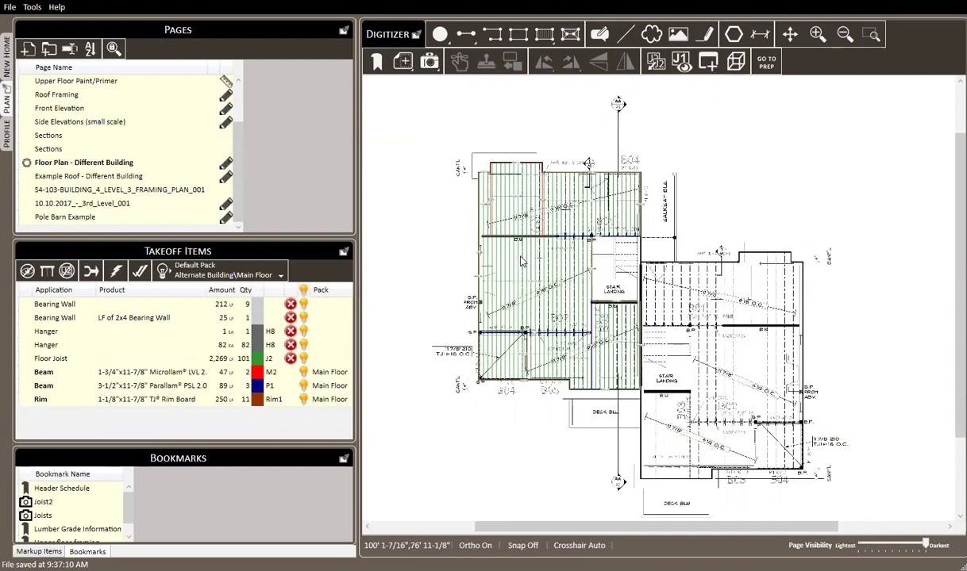
pyautogui.press('alt')
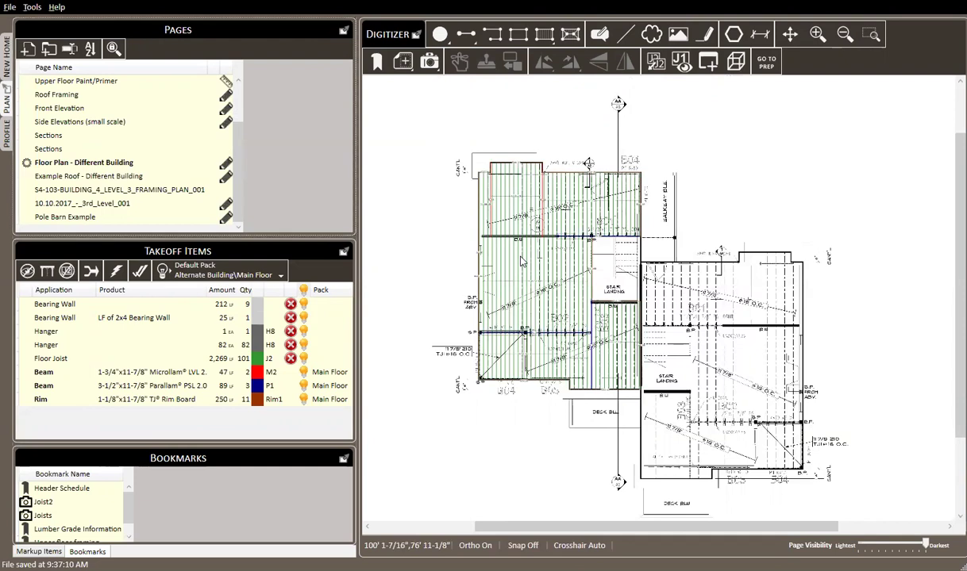
pyautogui.hotkey('alt', 's')
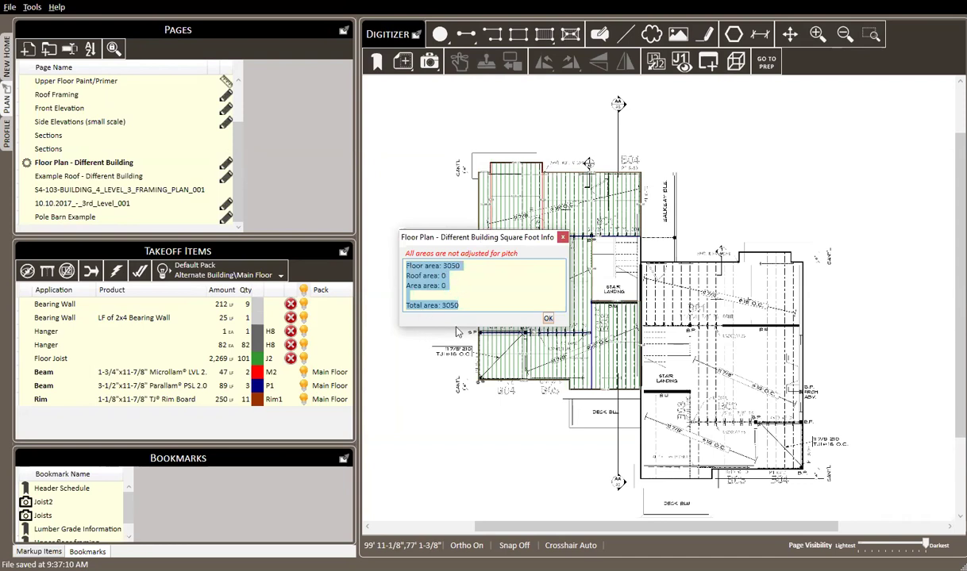
pyautogui.click(547, 318)
# Return to the Upper Floor Framing page and view its page square foot information
pyautogui.scroll(2, 75, 97)
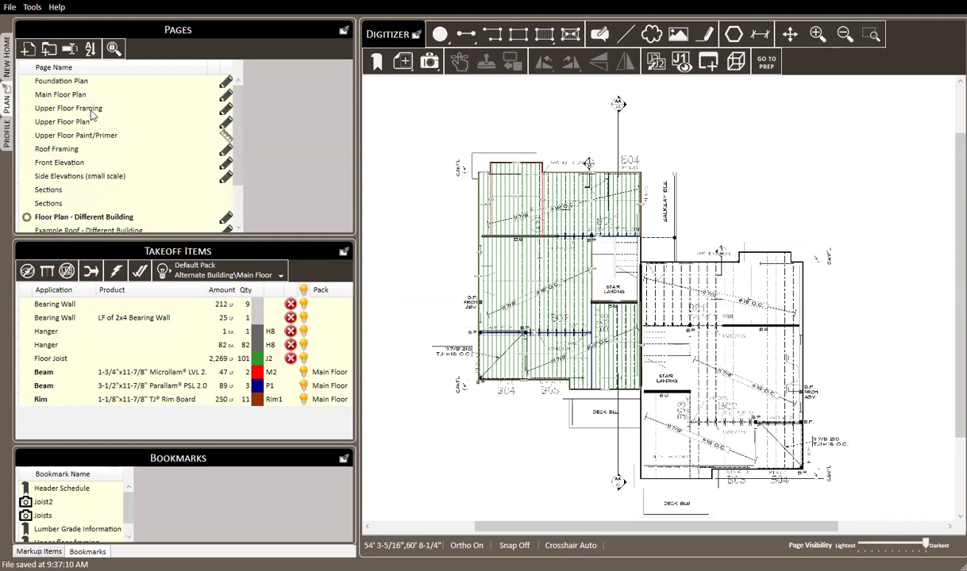
pyautogui.click(79, 108)
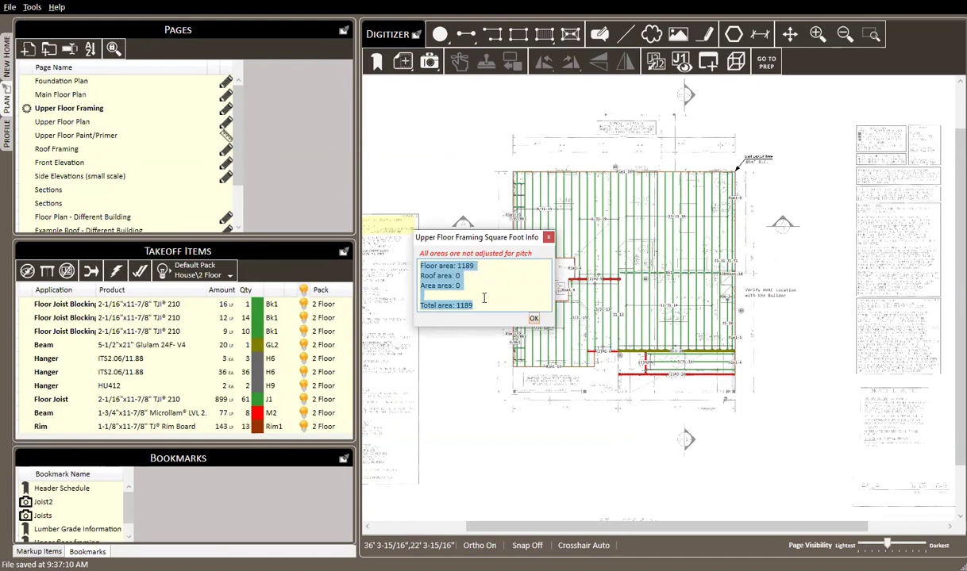
pyautogui.click(534, 319)
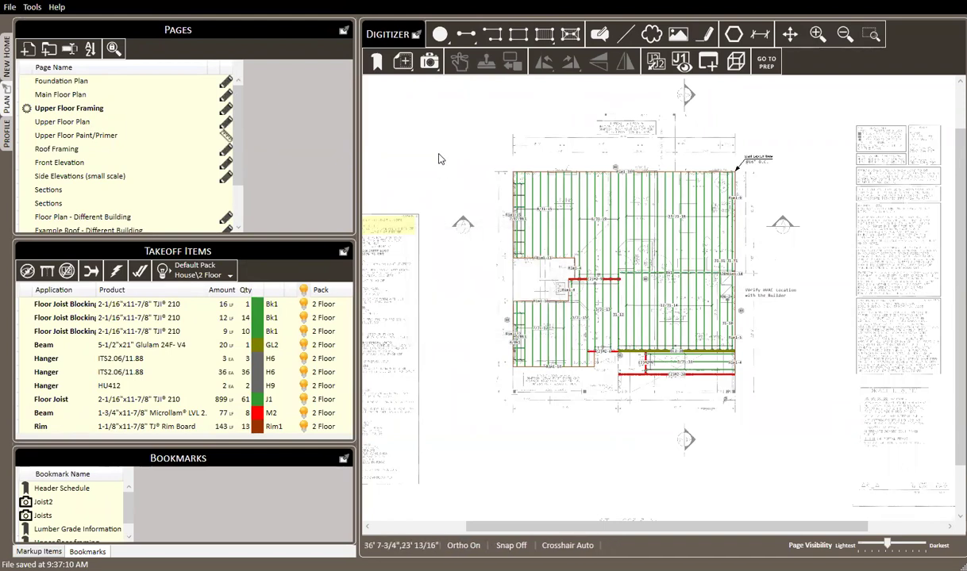
# Review the hotkeys in the user settings, including those for showing page and plan square footage info
pyautogui.click(32, 8)
pyautogui.click(71, 89)
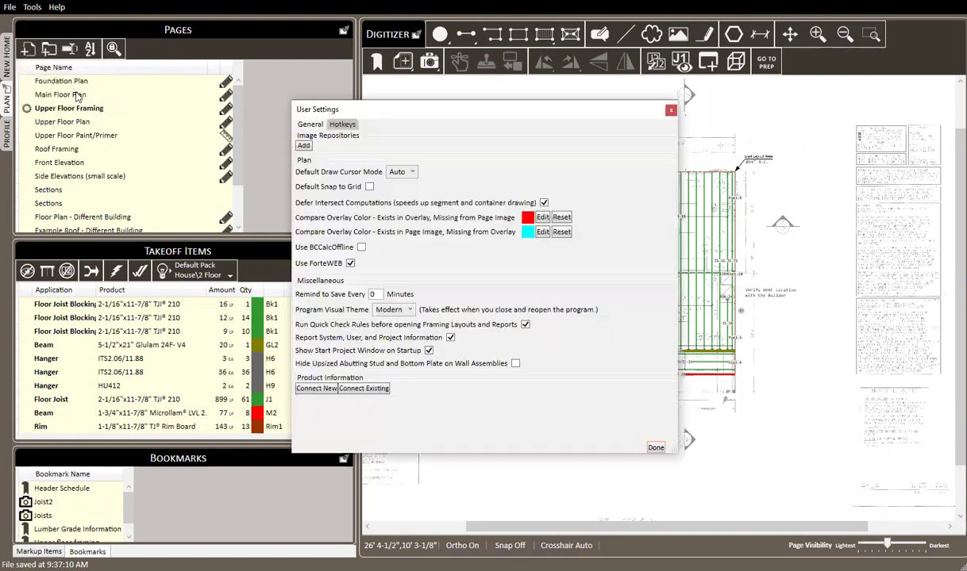
pyautogui.click(344, 125)
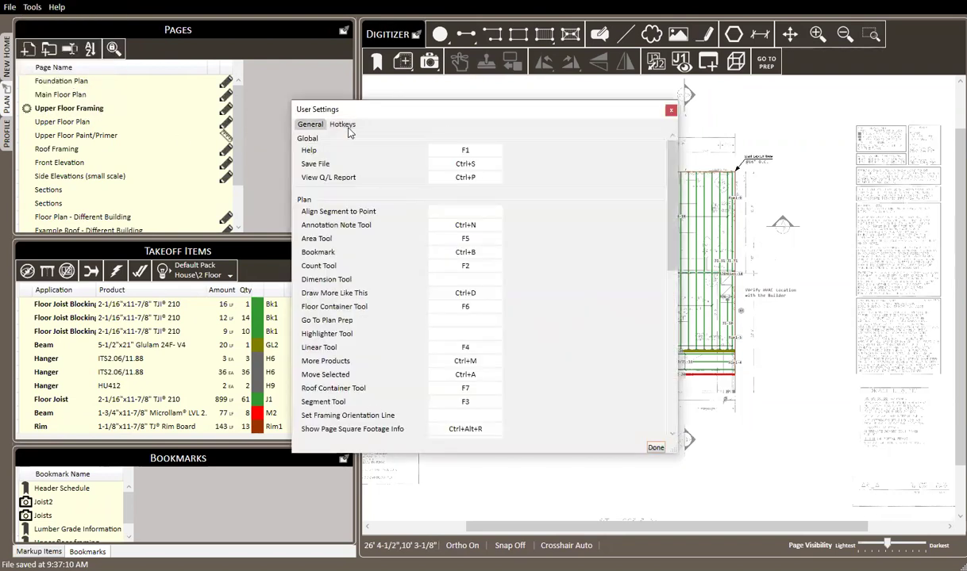
pyautogui.scroll(-3, 501, 276)
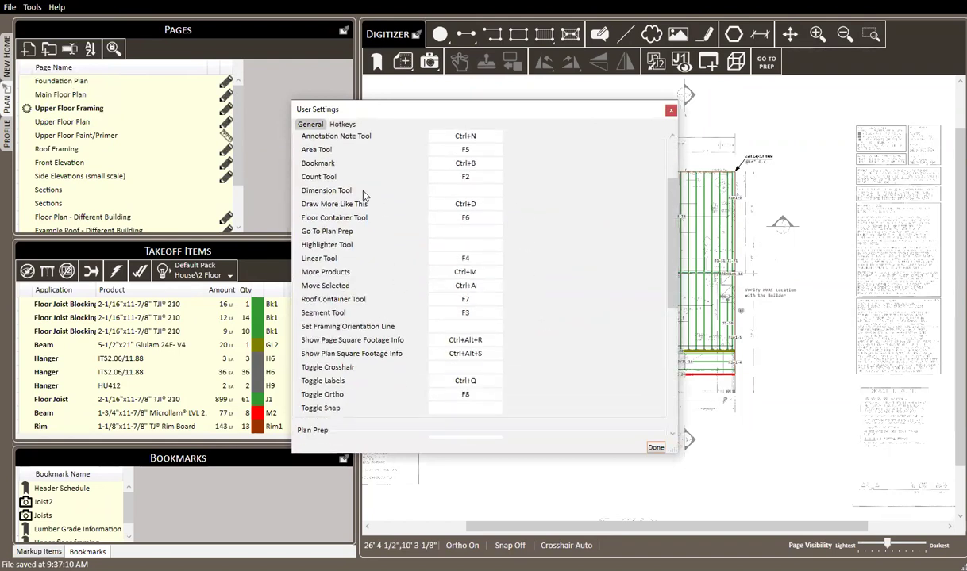
pyautogui.scroll(3, 345, 190)
pyautogui.scroll(-3, 537, 270)
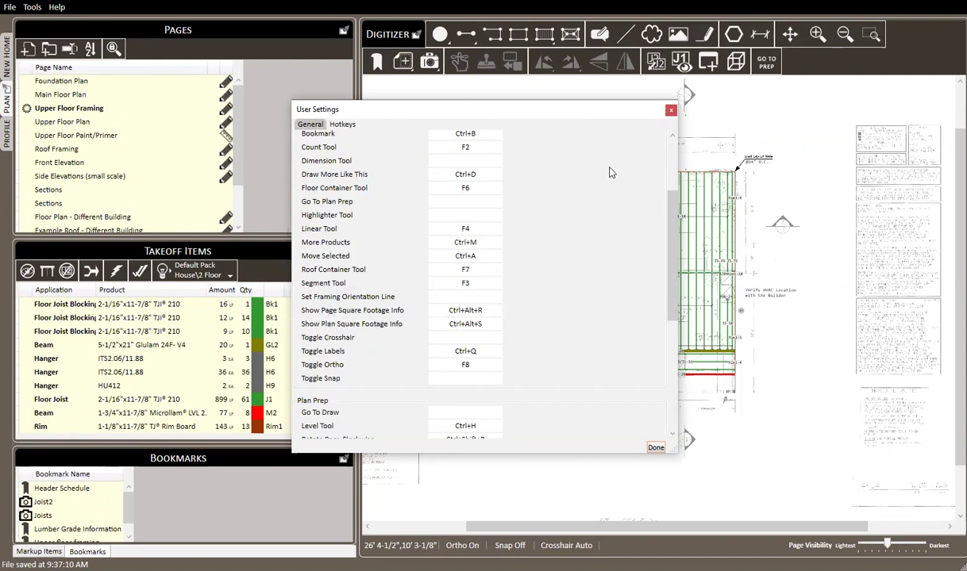
pyautogui.click(672, 112)
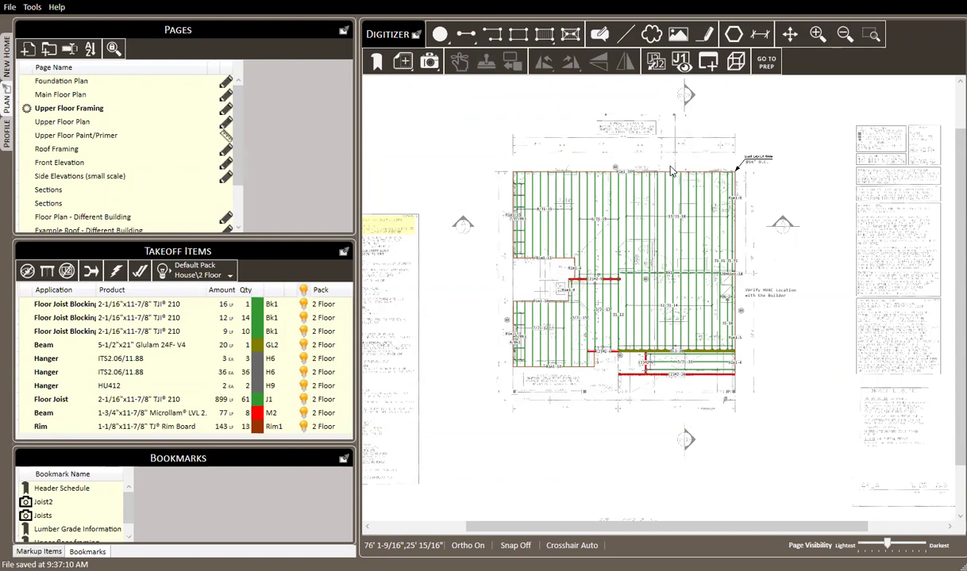
# Display the program's About information to check its program and file versions
pyautogui.click(56, 7)
pyautogui.click(79, 76)
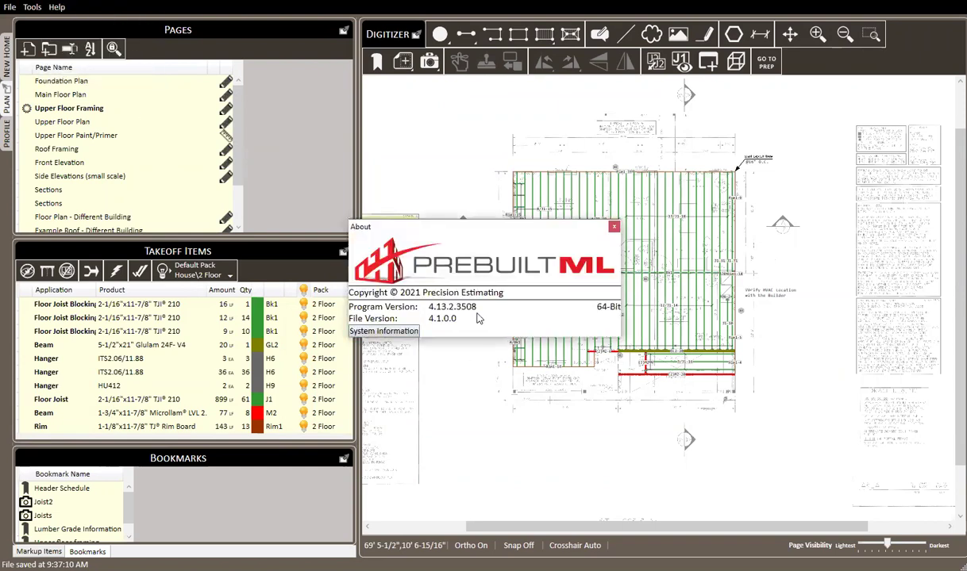